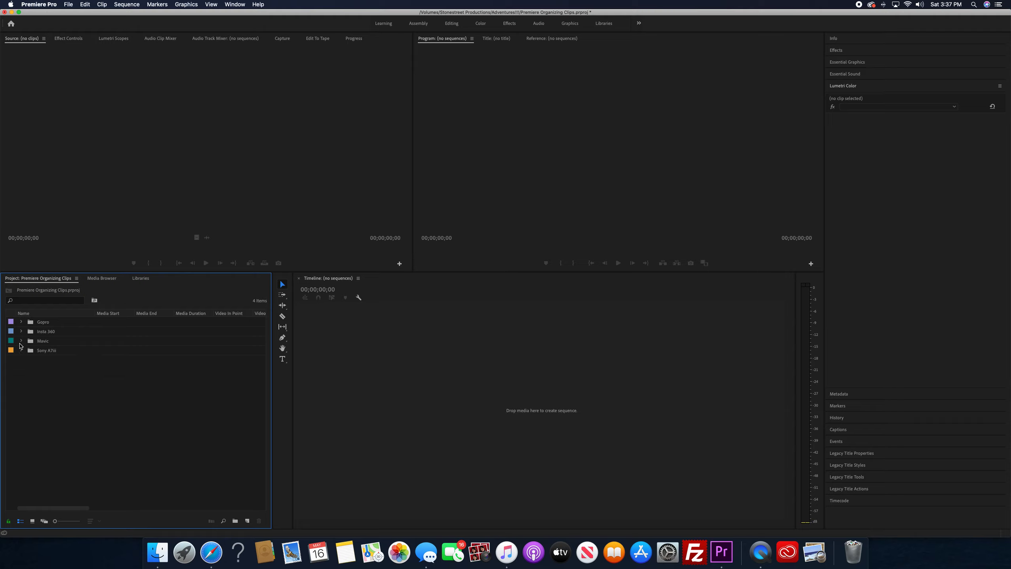
Create a sequence from the Mavic bin's video clips DJI_0001.MP4 through DJI_0021.MP4, leaving out the JPG
left_click(21, 322)
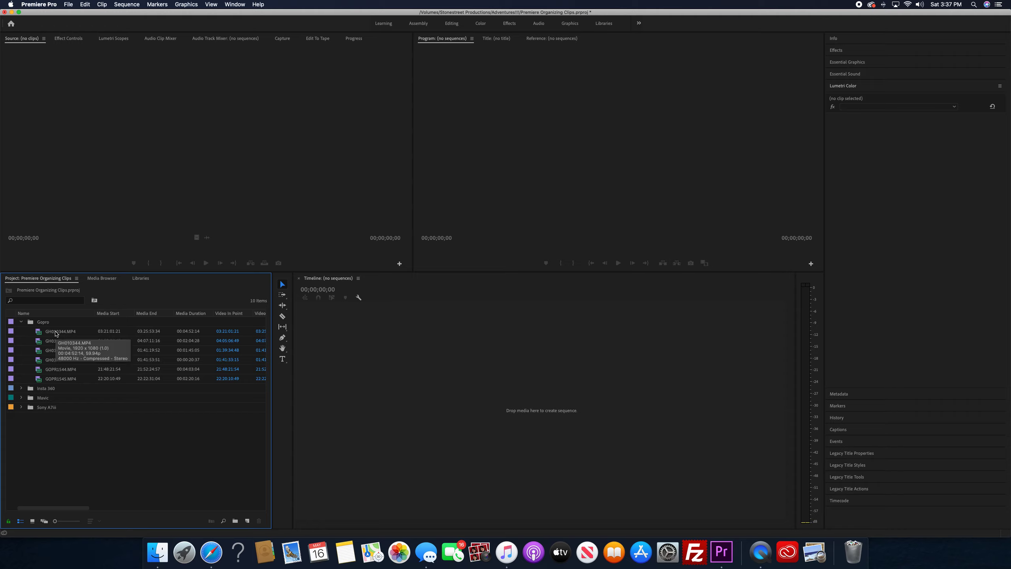
left_click(22, 322)
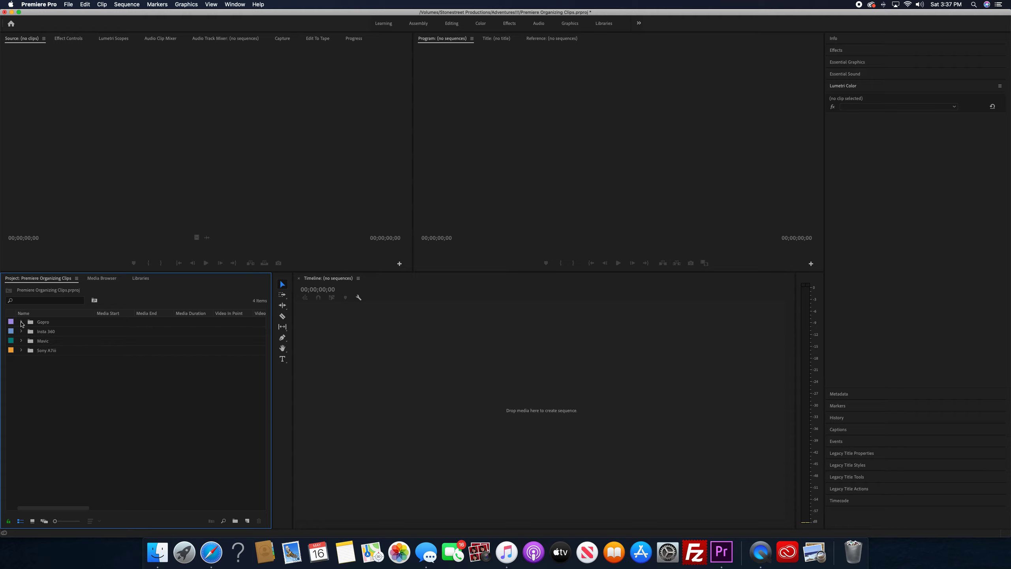
left_click(21, 340)
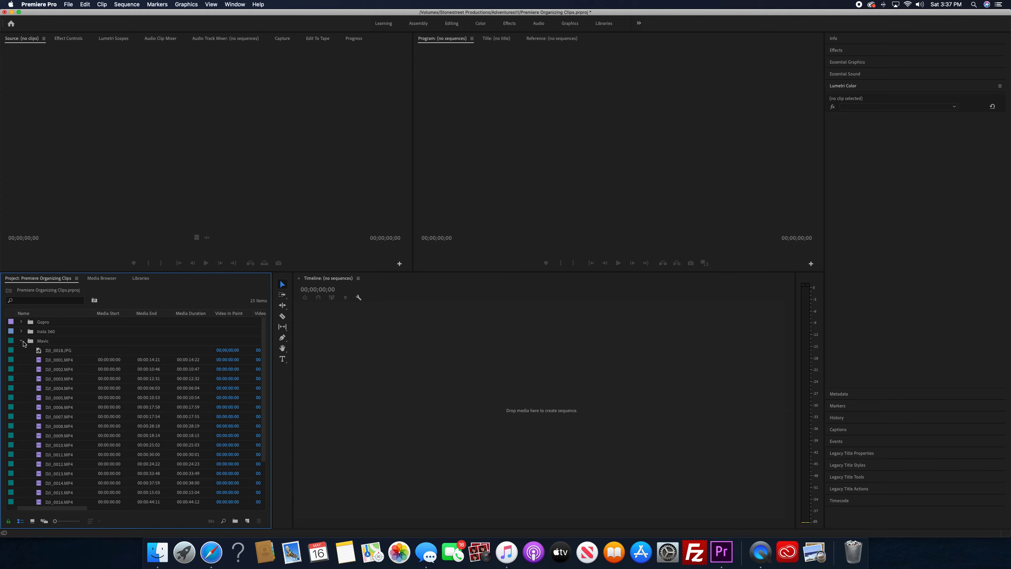
left_click(55, 360)
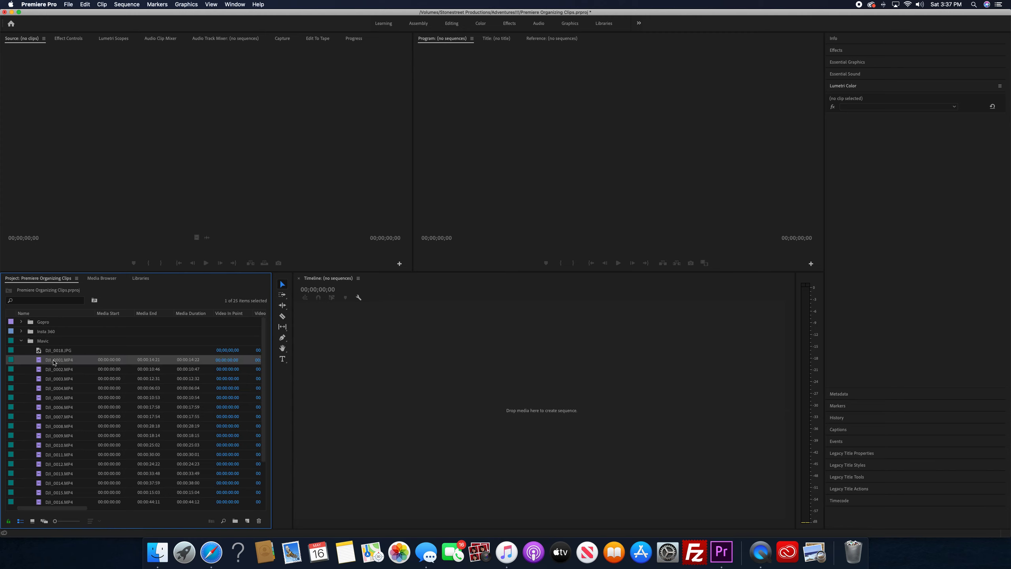
scroll(105, 406, "down", 3)
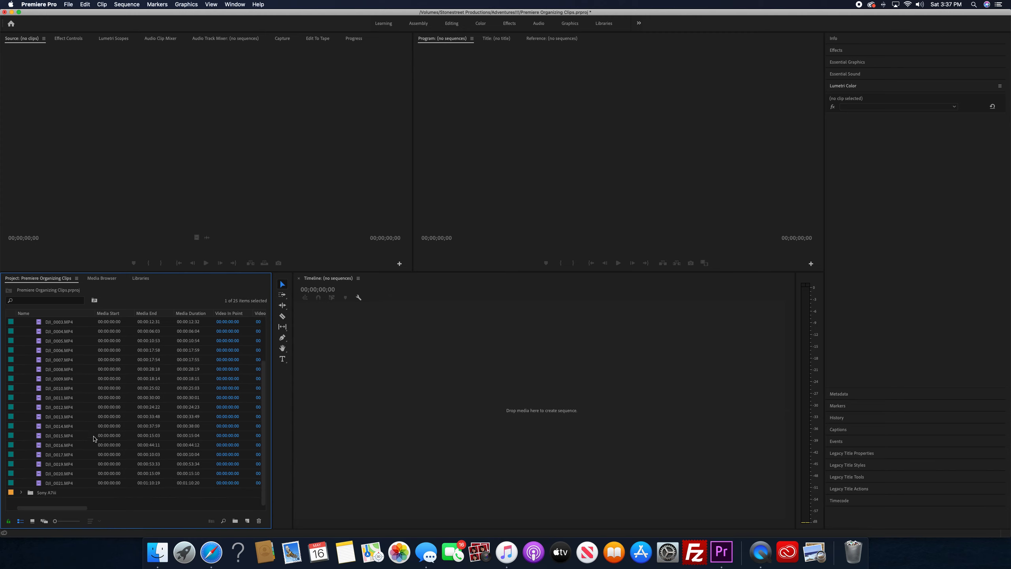
left_click(64, 484, "shift")
scroll(84, 419, "up", 3)
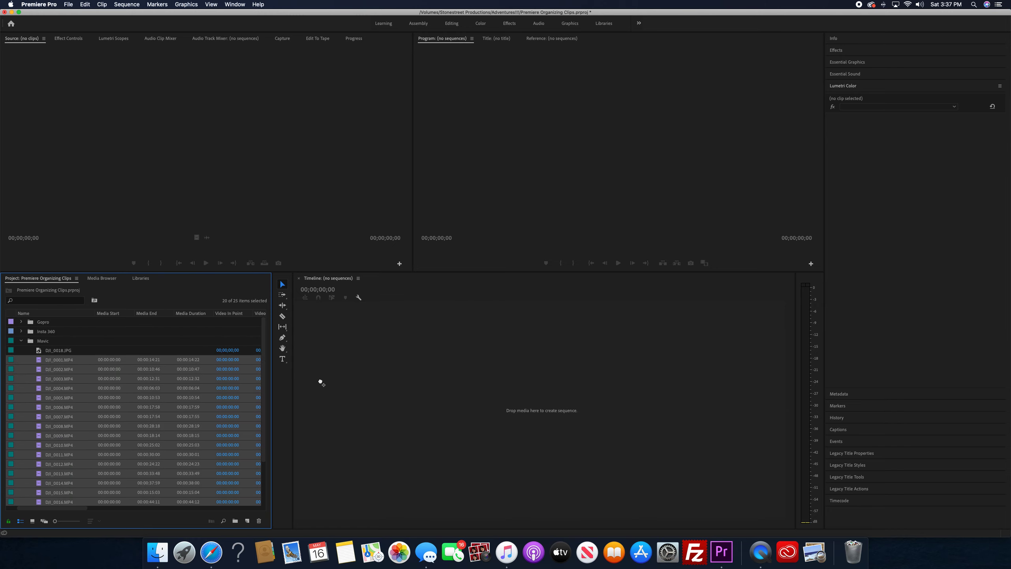
left_click_drag(321, 383, 320, 381)
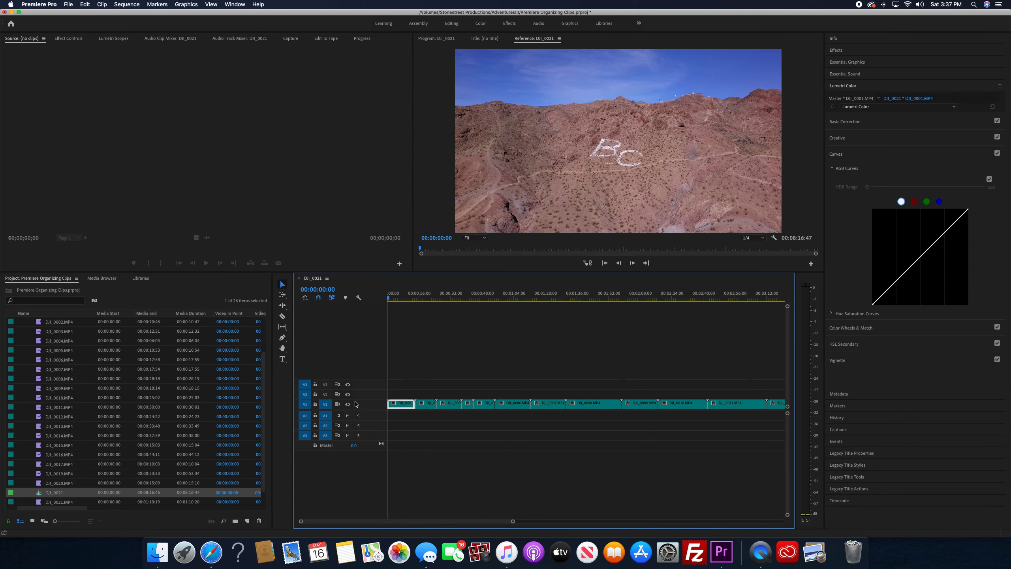
key("minus")
key("minus")
scroll(57, 370, "up", 3)
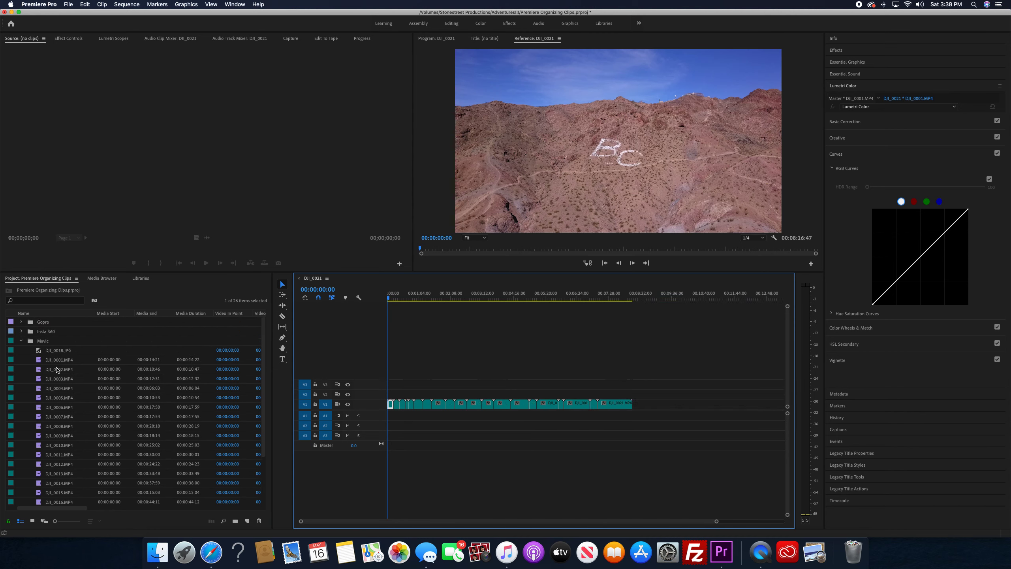
left_click(20, 341)
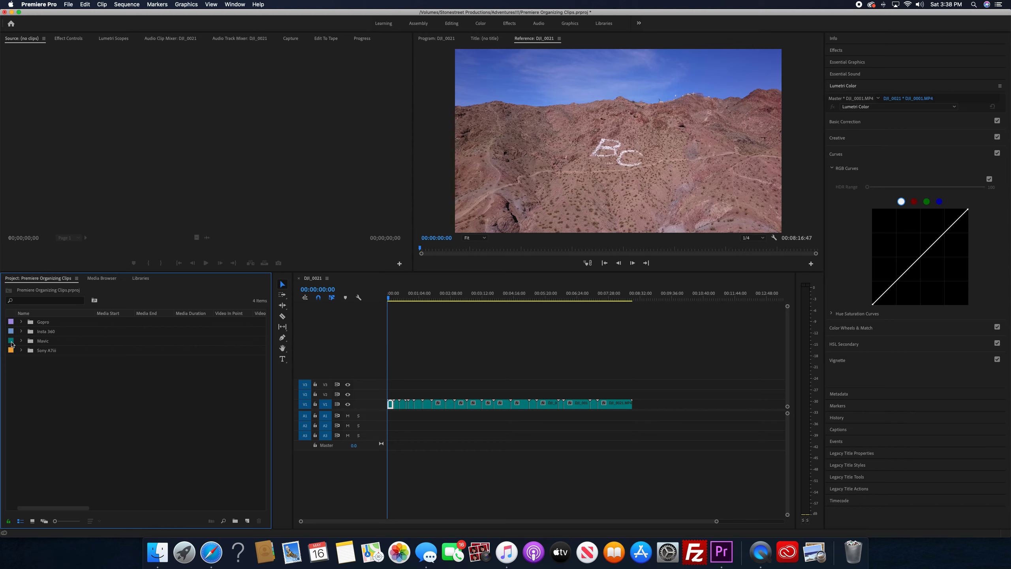
Add all Sony bin clips, C0001.MP4 through C0044.MP4, to the timeline after the Mavic clips, leaving a small gap
left_click(21, 350)
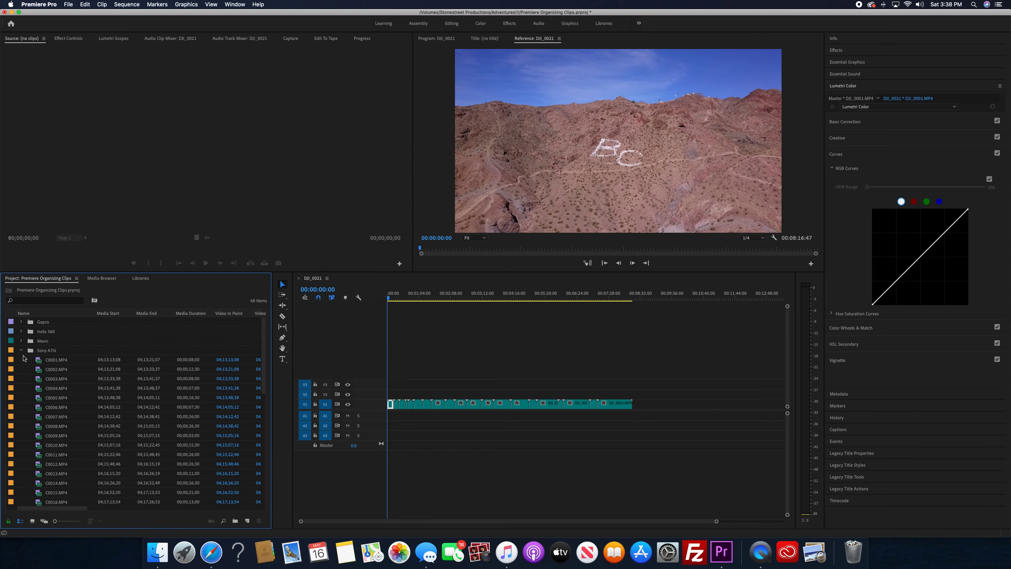
left_click(49, 361)
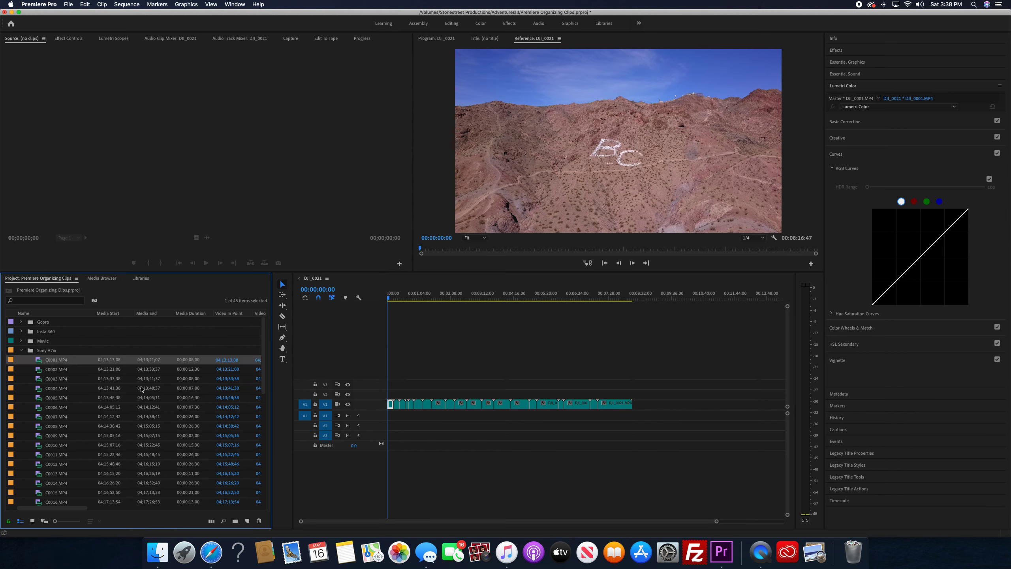
scroll(142, 389, "right", 5)
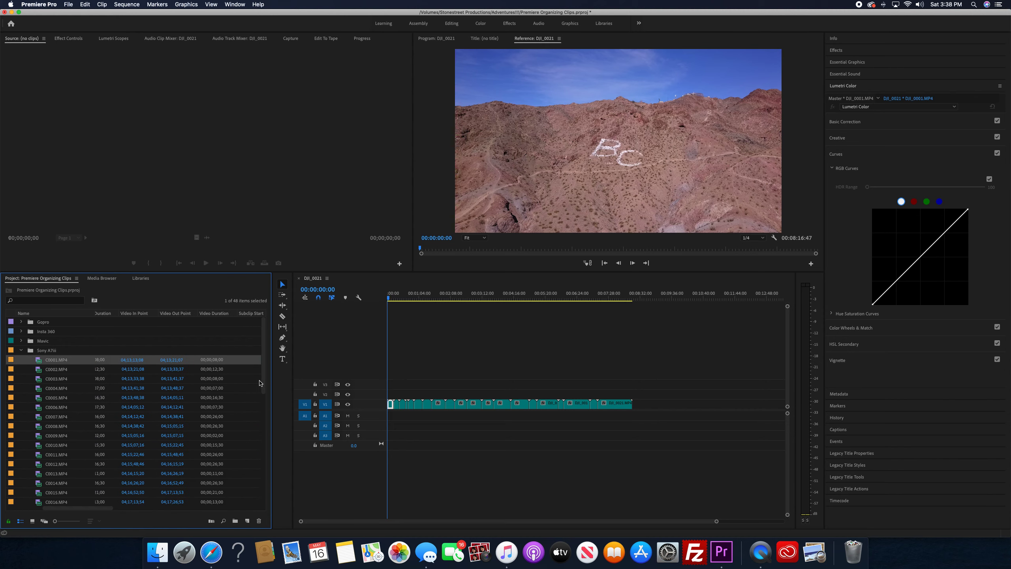
left_click_drag(262, 381, 267, 491)
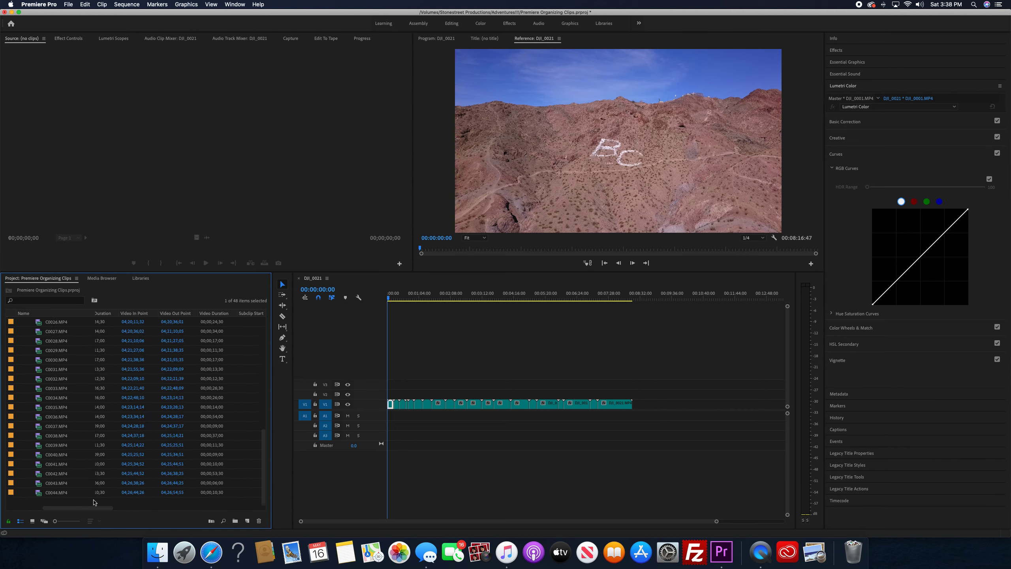
left_click(57, 494, "shift")
scroll(90, 418, "up", 10)
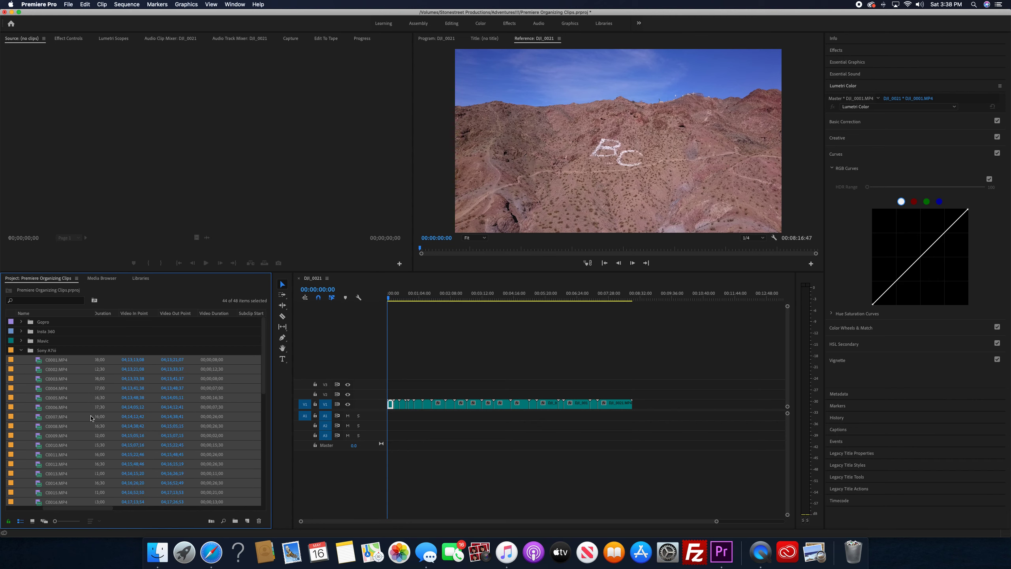
left_click_drag(52, 361, 651, 416)
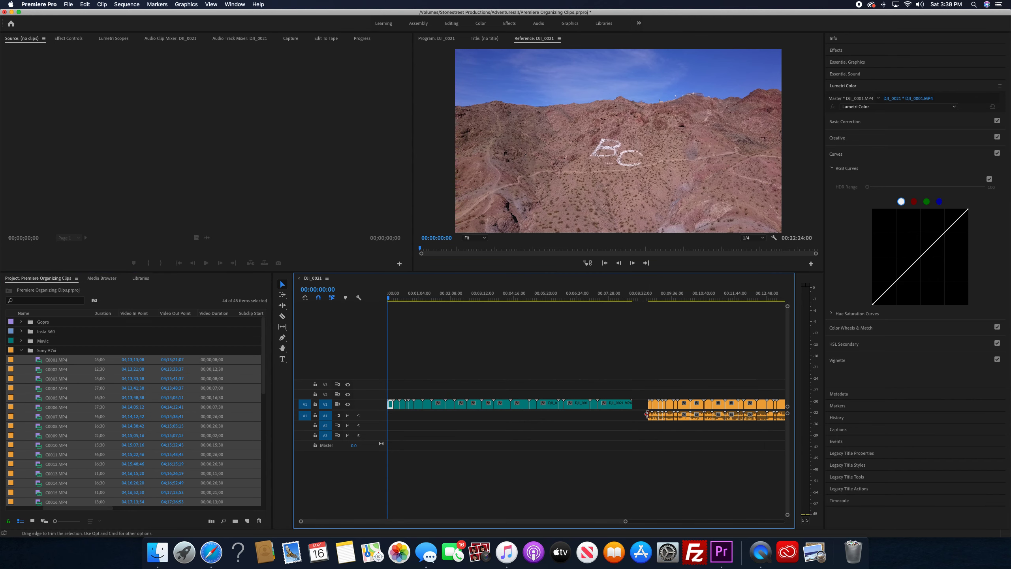
key("minus")
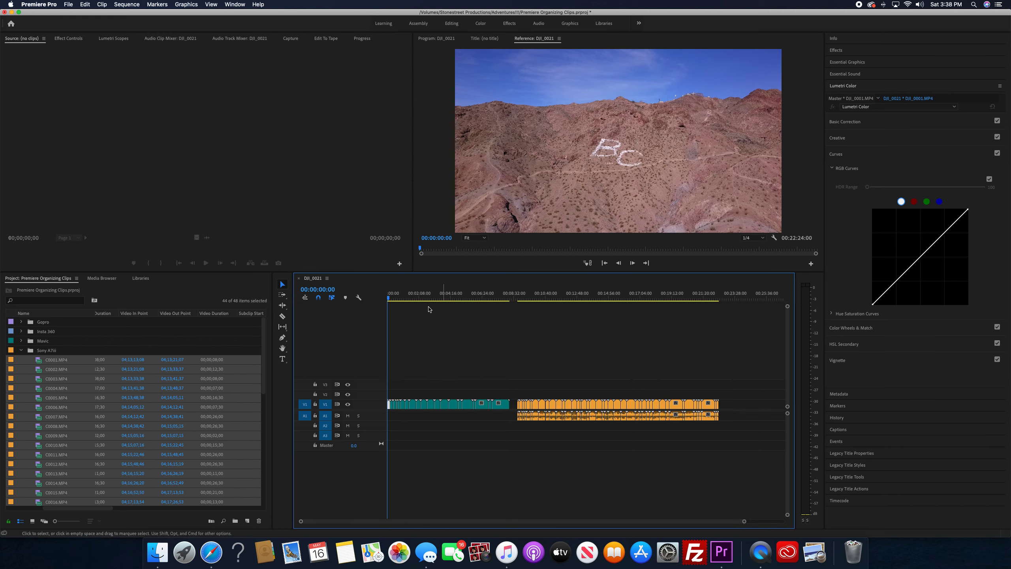
Scrub through the Mavic and Sony sections of the timeline to preview their footage
left_click(397, 295)
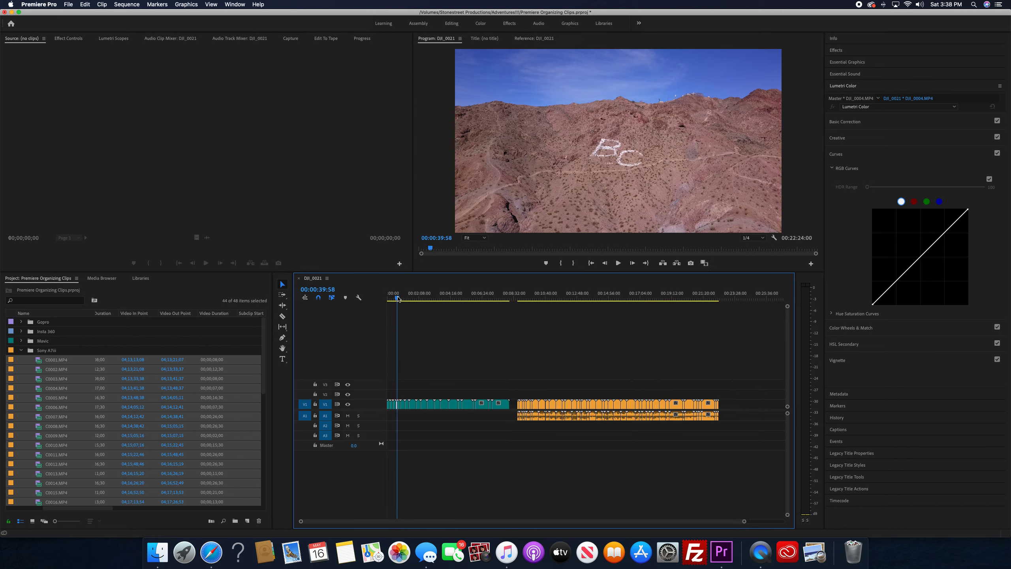
left_click(22, 351)
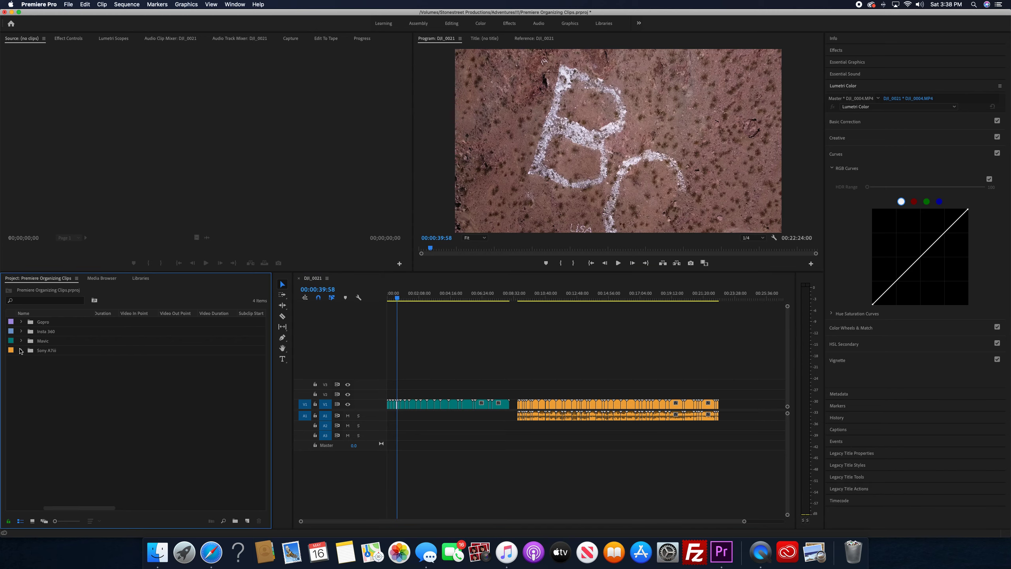
left_click(417, 298)
left_click_drag(418, 299, 456, 324)
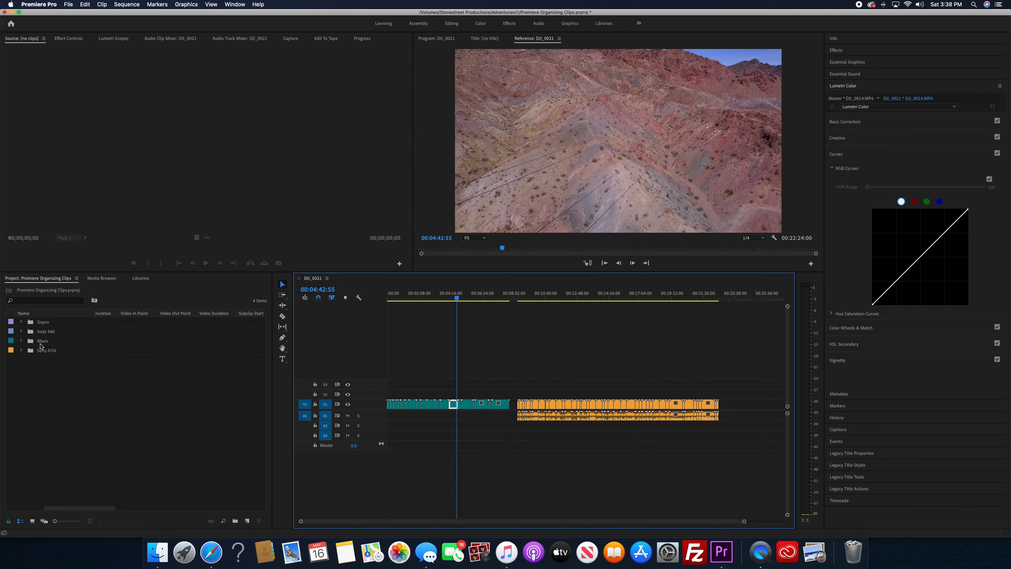
left_click_drag(519, 298, 564, 309)
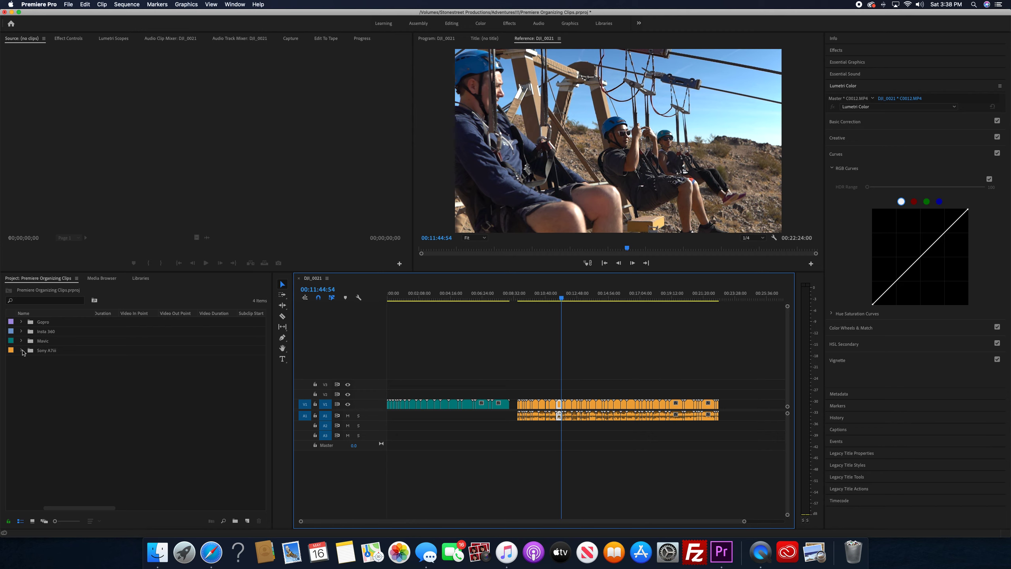
Add all Gopro bin clips, GH010344.MP4 through GOPR1545.MP4, to the timeline after the Sony clips, leaving a small gap
left_click(21, 322)
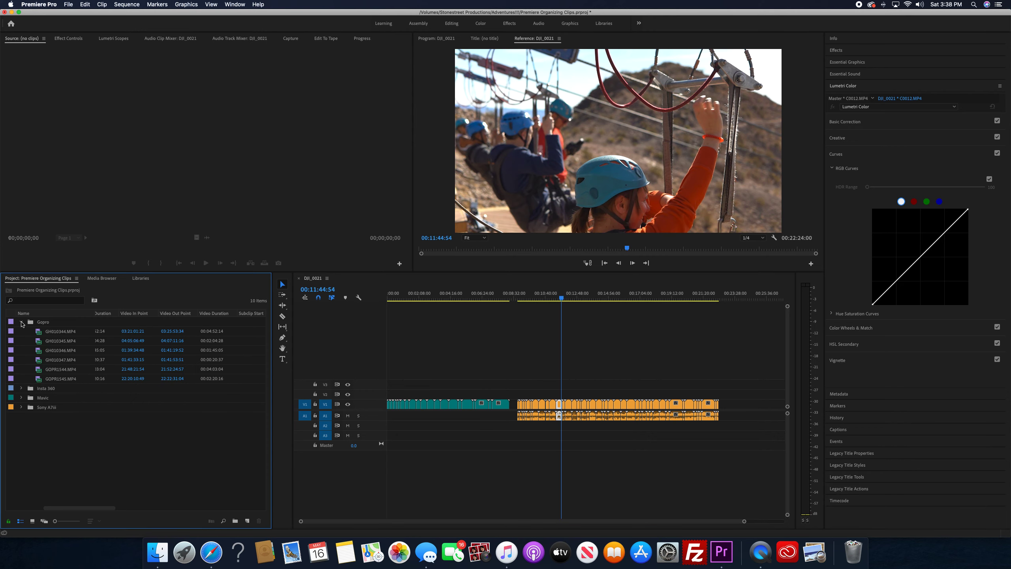
left_click(57, 333)
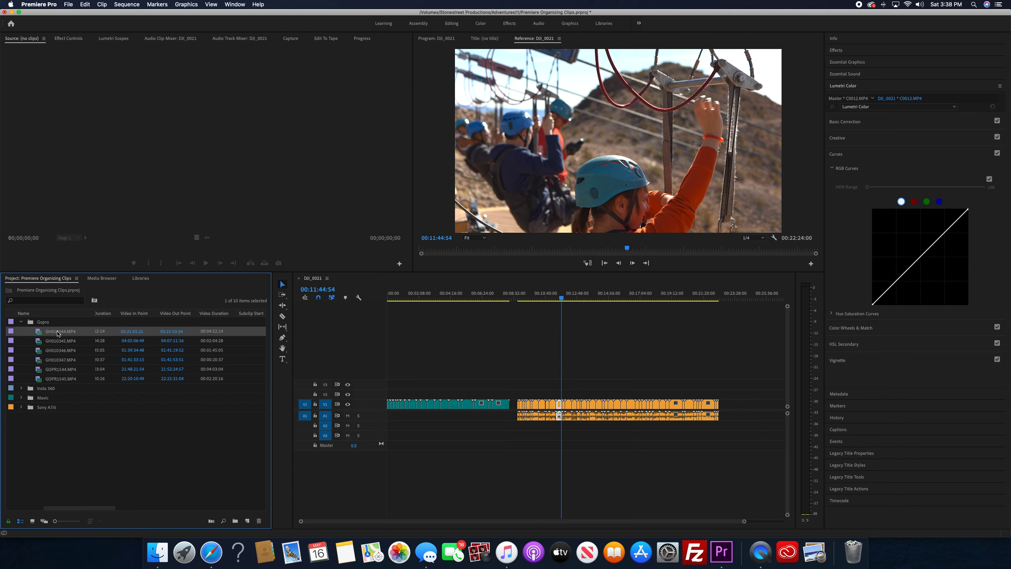
left_click(57, 380, "shift")
left_click_drag(53, 335, 772, 408)
key("minus")
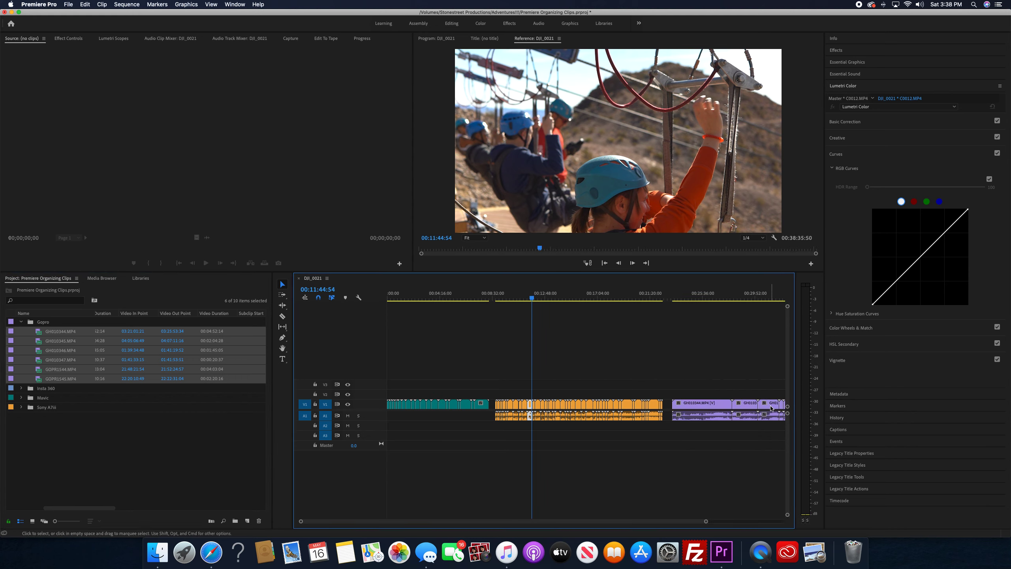
scroll(517, 378, "right", 5)
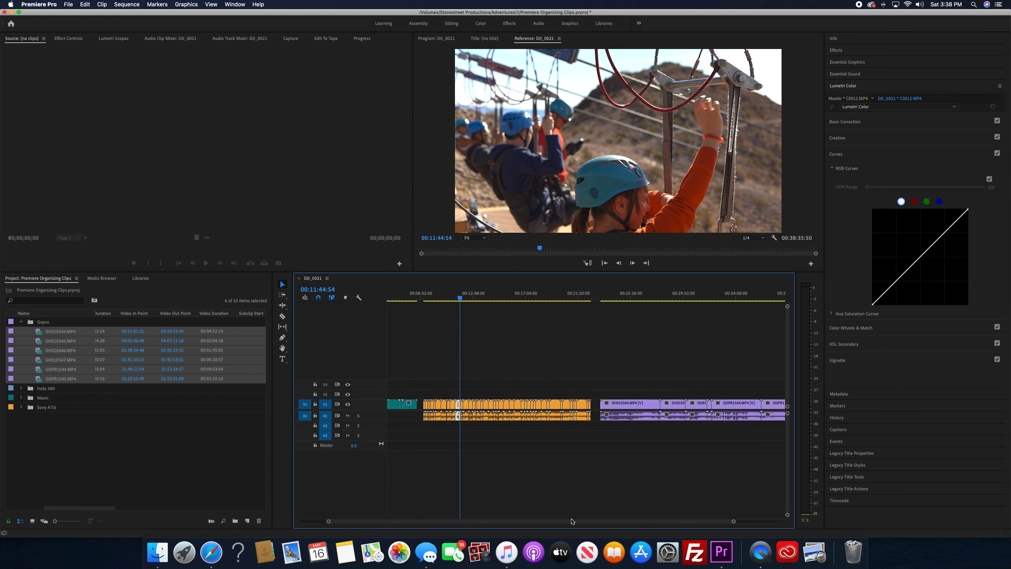
left_click(494, 347)
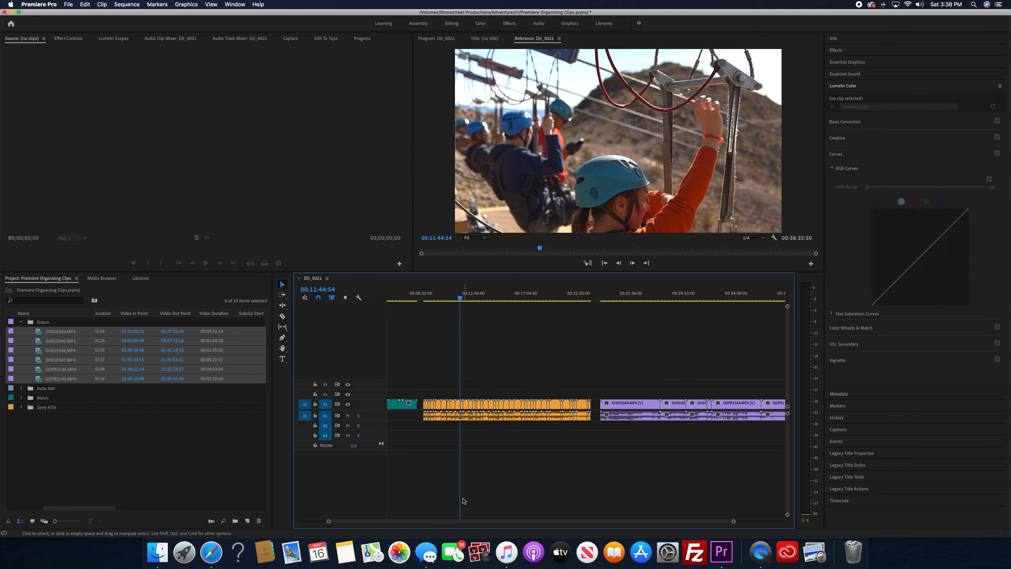
left_click(440, 296)
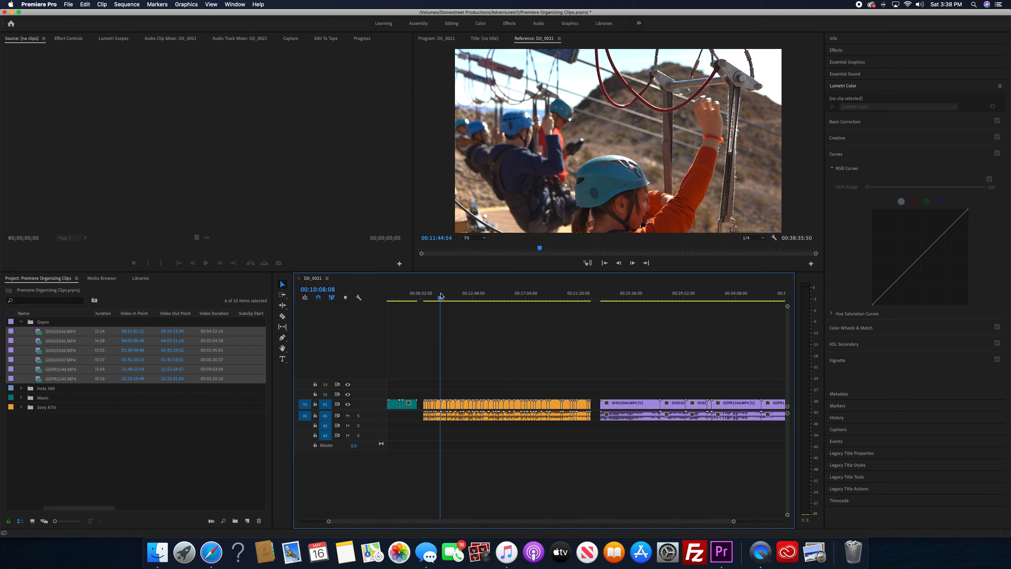
scroll(383, 523, "left", 3)
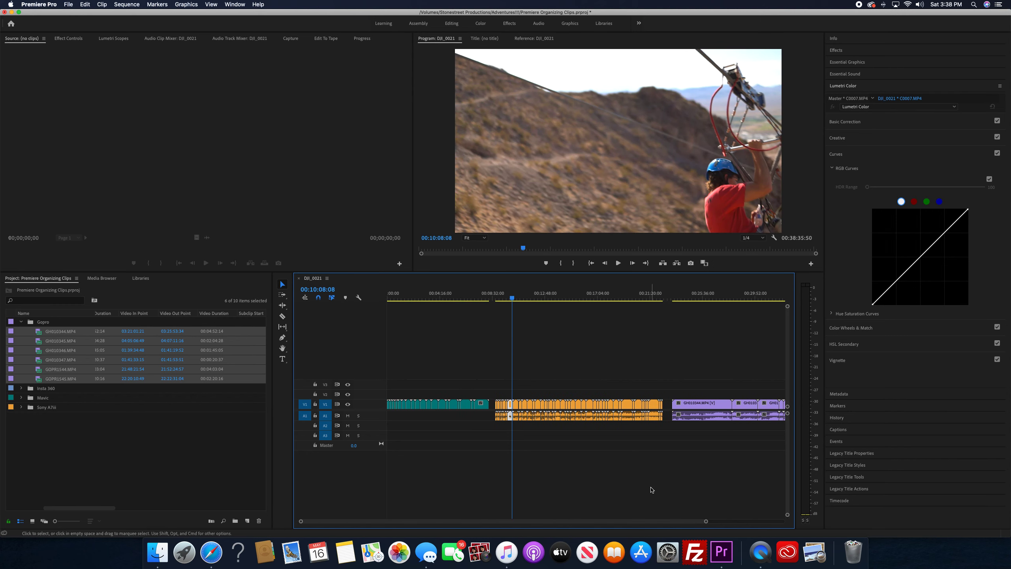
left_click_drag(710, 523, 761, 523)
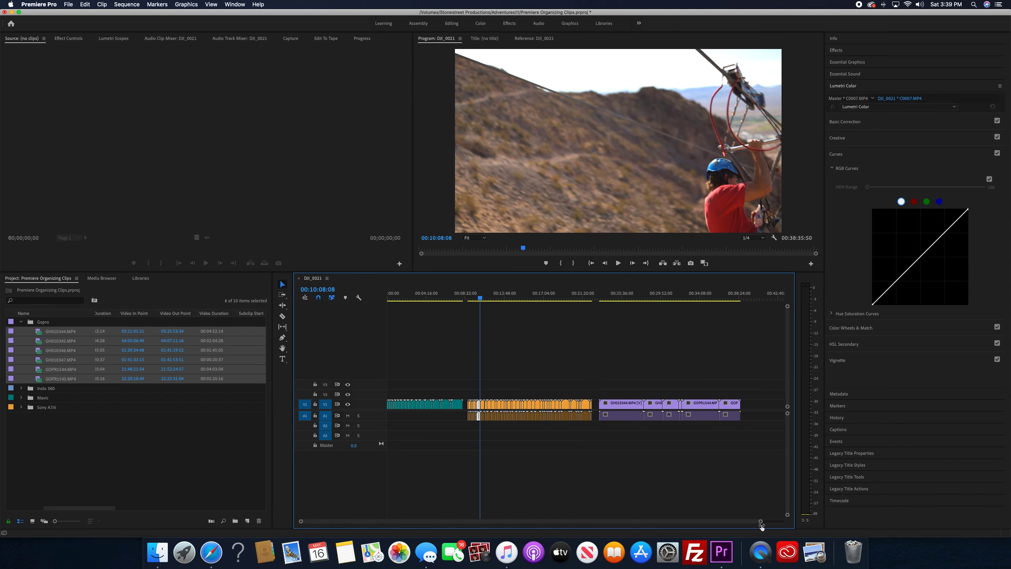
Open the Gopro clip GH010344.MP4 in the Source monitor and scrub to 03:24:41:50
left_click(13, 323)
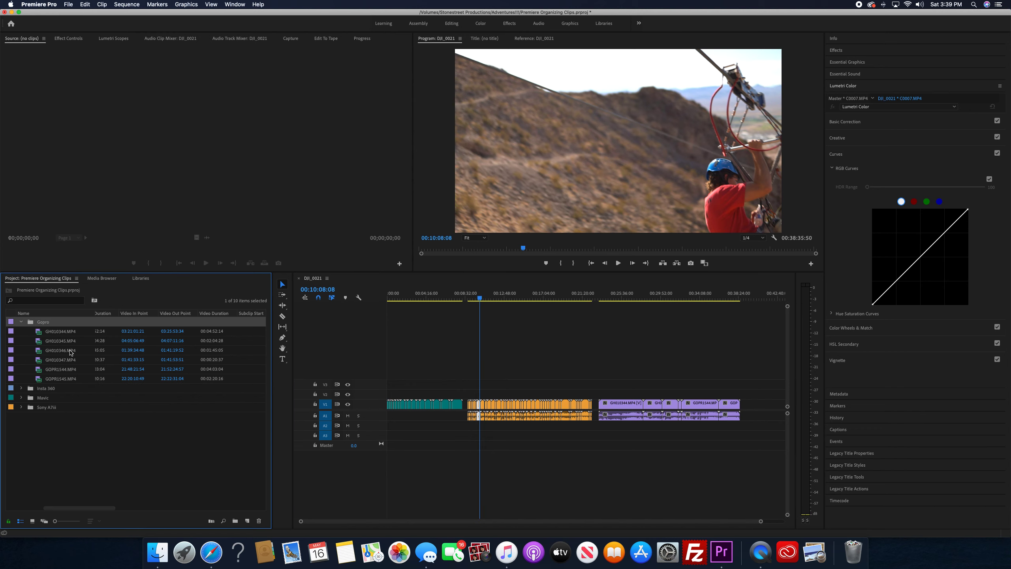
double_click(57, 332)
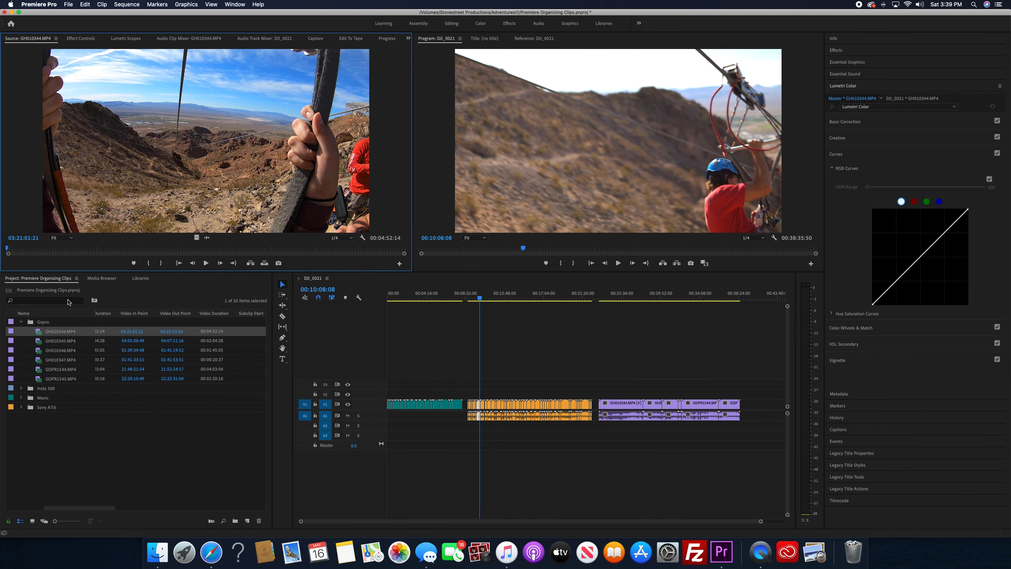
left_click_drag(17, 249, 118, 250)
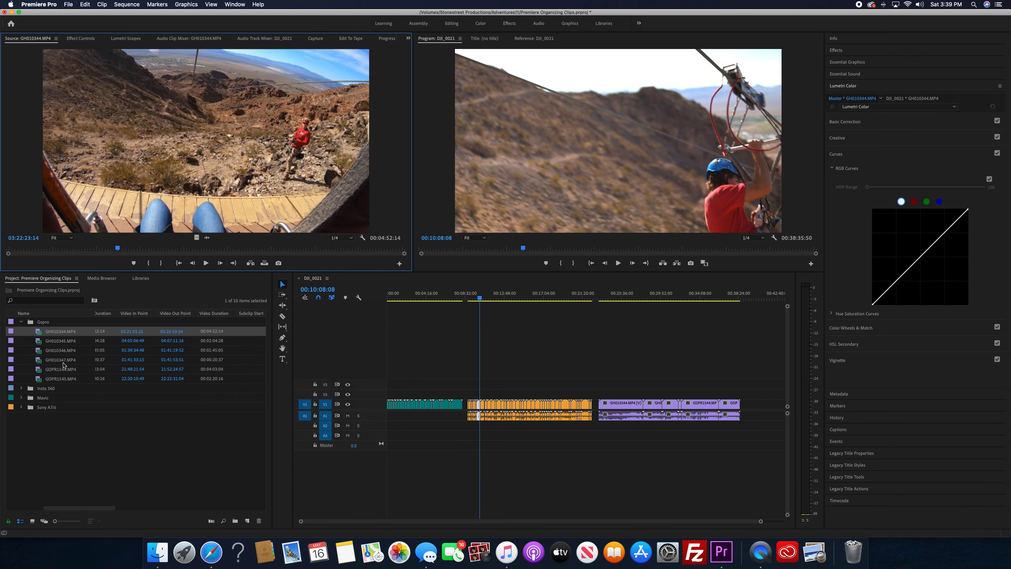
left_click_drag(206, 251, 307, 257)
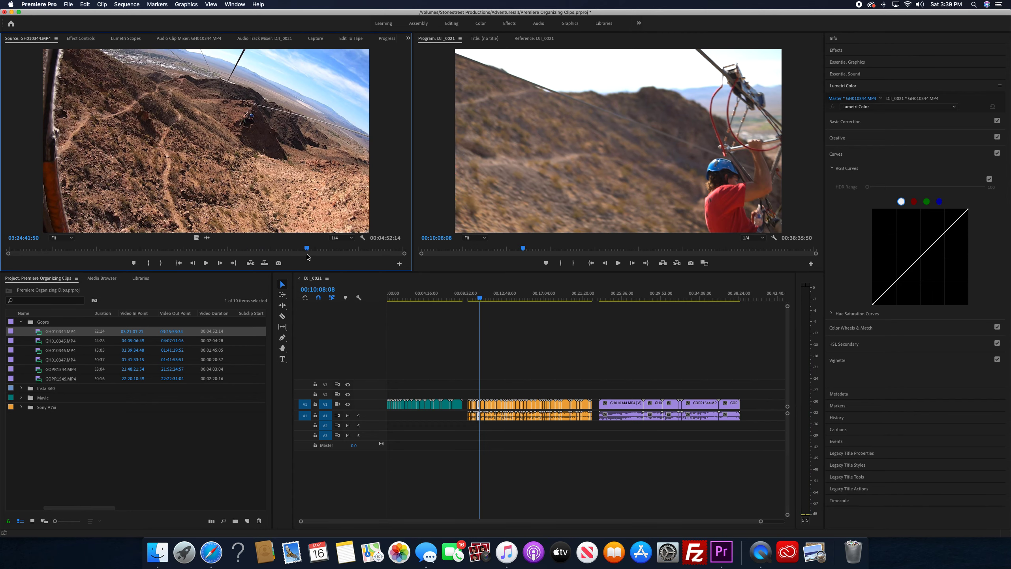
Mark an In point at 03:24:41:50 and an Out point at about 03:24:47:28 in the source clip GH010344.MP4
key("i")
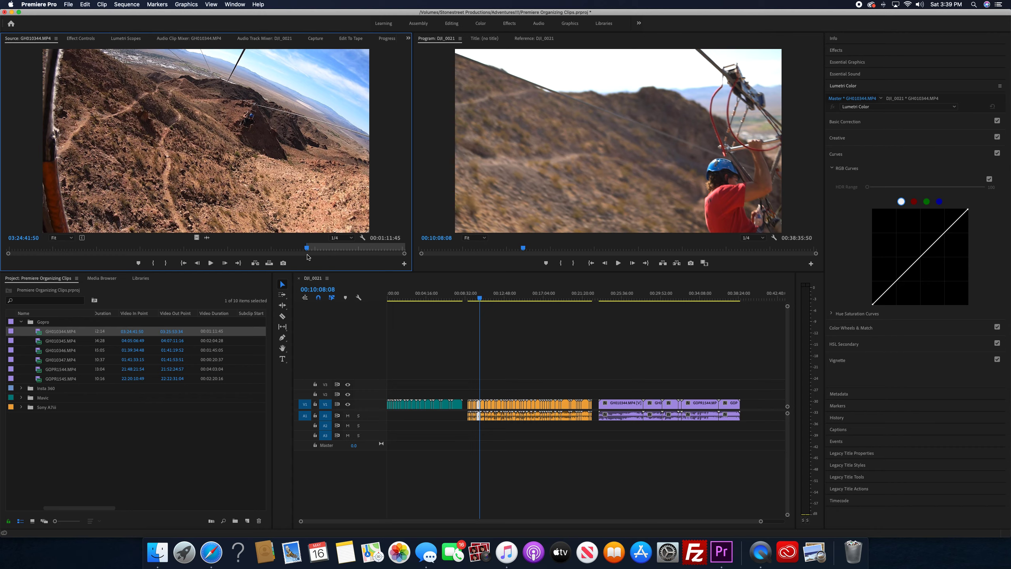
mouse_move(307, 250)
left_mouse_down()
mouse_move(335, 250)
mouse_move(312, 249)
left_mouse_up()
key("space")
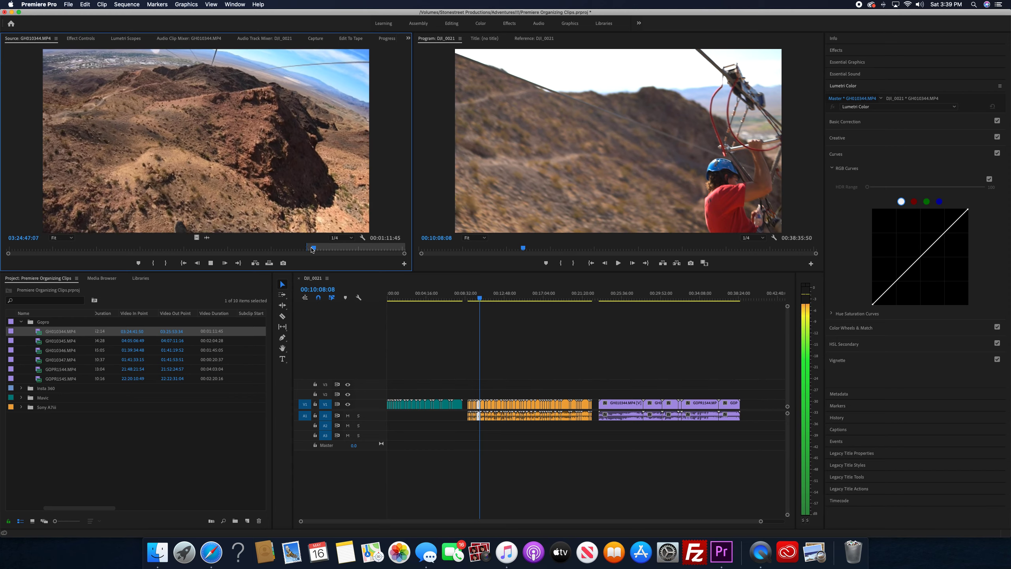
key("o")
key("space")
left_click_drag(315, 249, 329, 248)
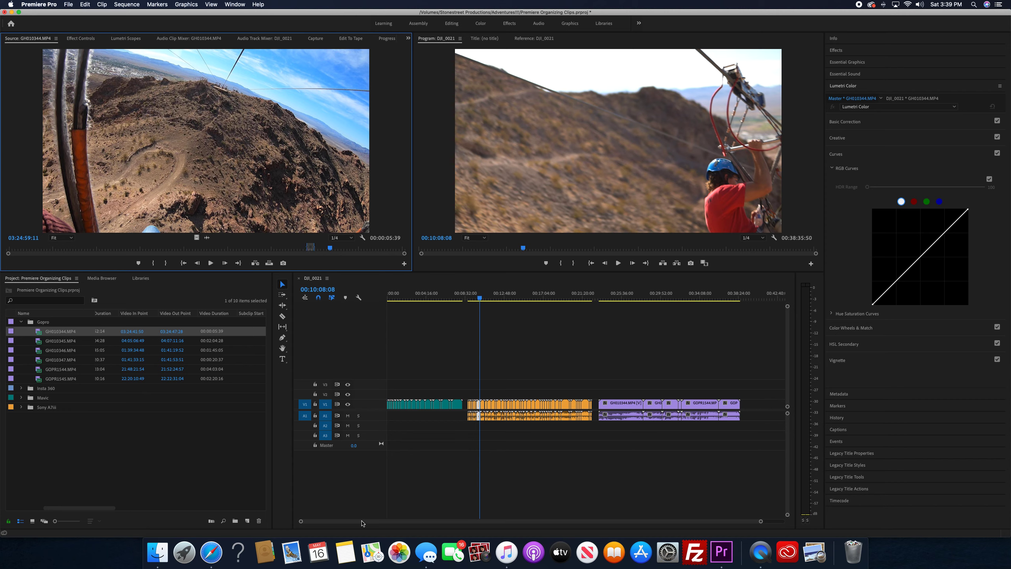
Place the marked section of GH010344.MP4 on the DJI_0021 timeline, a short gap after the last Gopro clip
left_click_drag(362, 523, 419, 527)
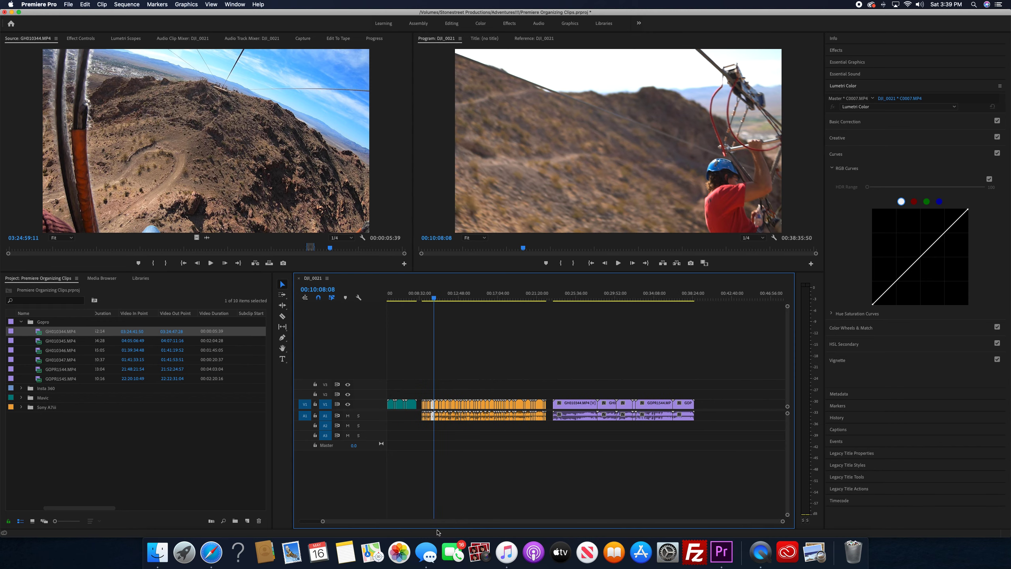
left_click(192, 160)
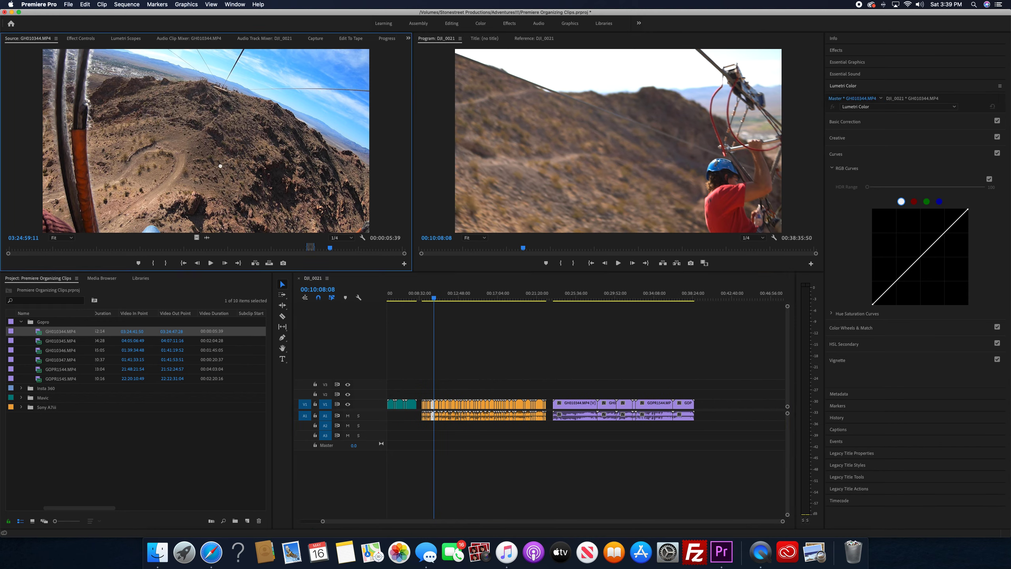
left_click_drag(403, 232, 706, 415)
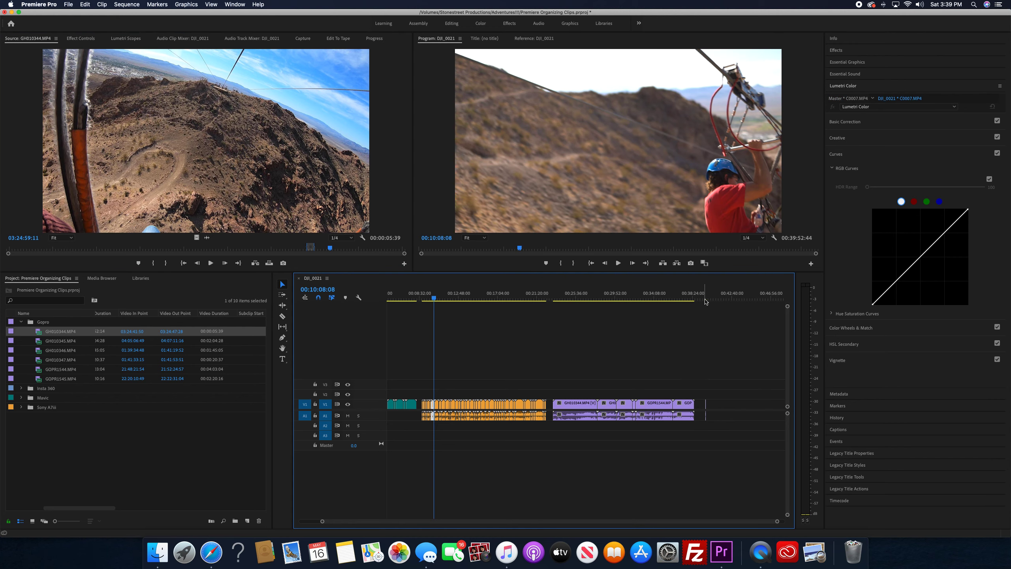
left_click(706, 299)
key("equal")
key("equal")
key("equal")
key("equal")
key("equal")
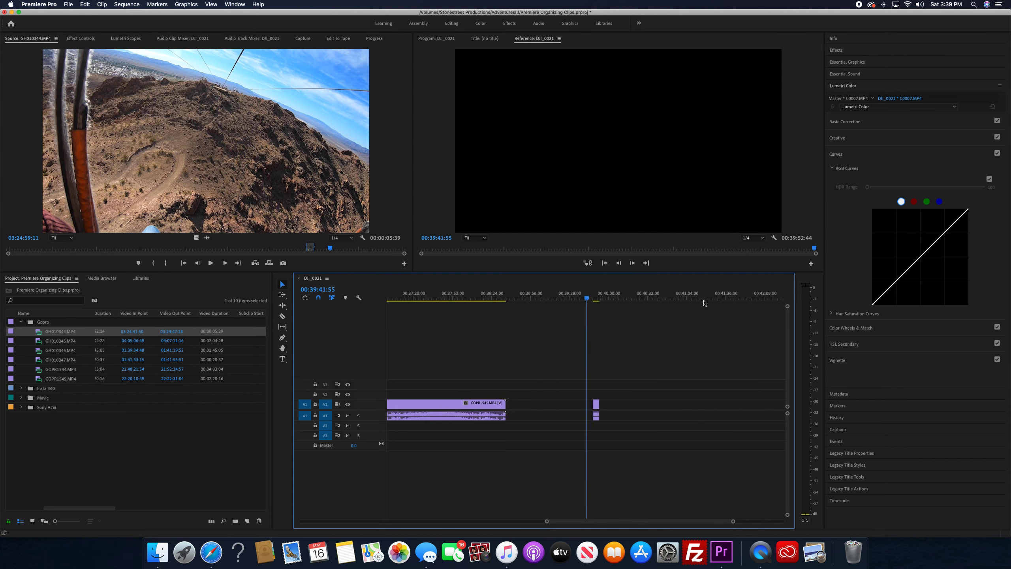
Scrub through the excerpt just placed on the timeline to compare it with the GH010344.MP4 source clip
left_click_drag(616, 298, 625, 299)
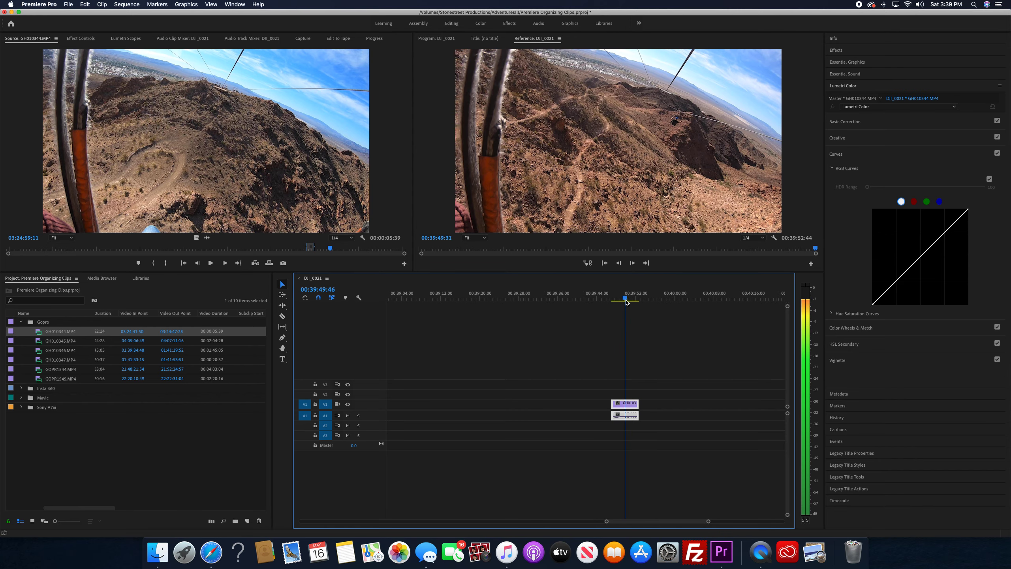
left_click_drag(330, 248, 311, 250)
left_click_drag(620, 301, 615, 303)
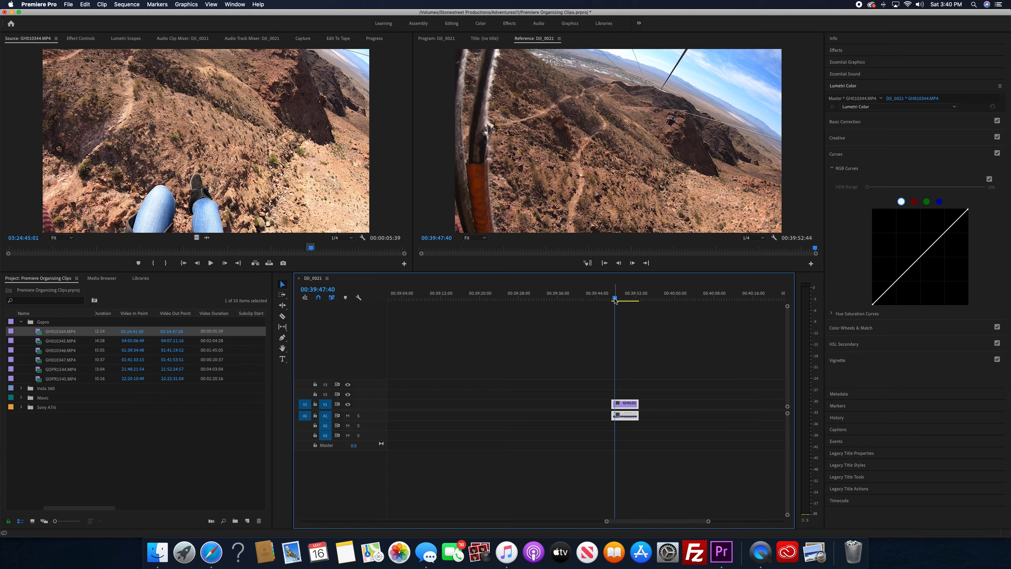
mouse_move(614, 300)
left_mouse_down()
mouse_move(625, 300)
mouse_move(618, 306)
left_mouse_up()
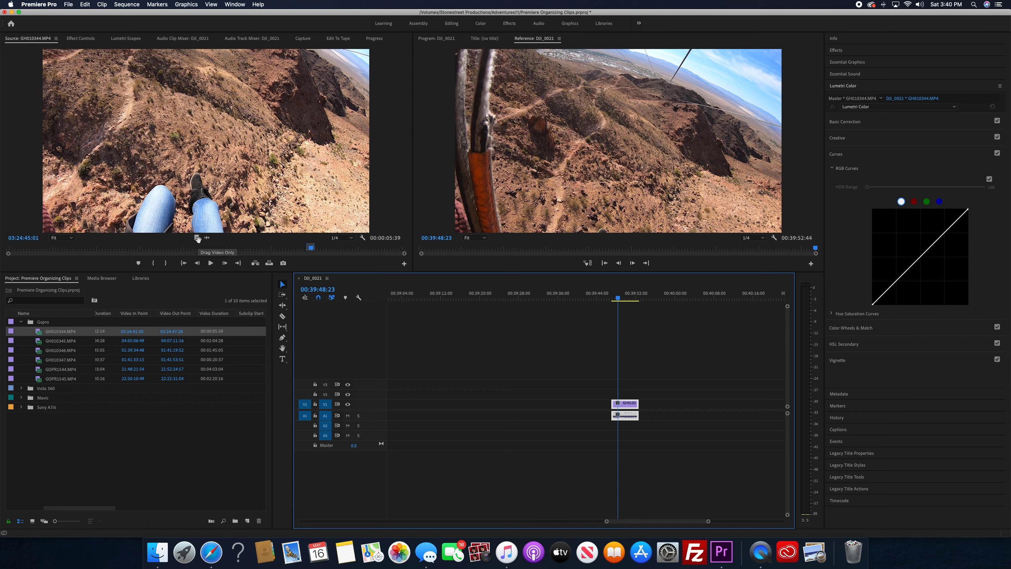
Place a video-only copy of the marked section before the excerpt and an audio-only copy after it
left_click_drag(196, 238, 570, 415)
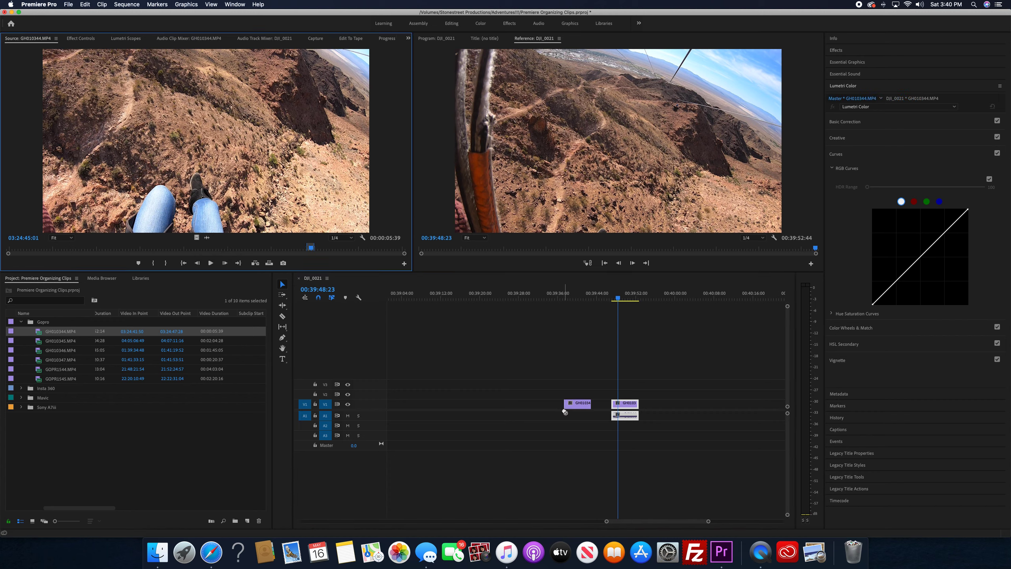
left_click_drag(564, 298, 643, 299)
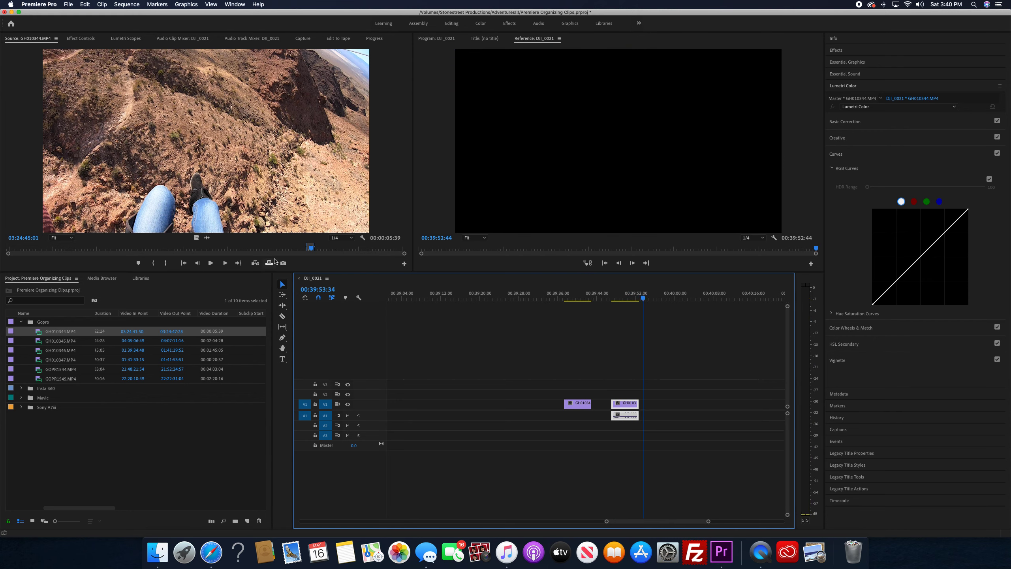
left_click_drag(207, 238, 232, 246)
left_click_drag(484, 339, 654, 419)
left_click_drag(559, 299, 667, 315)
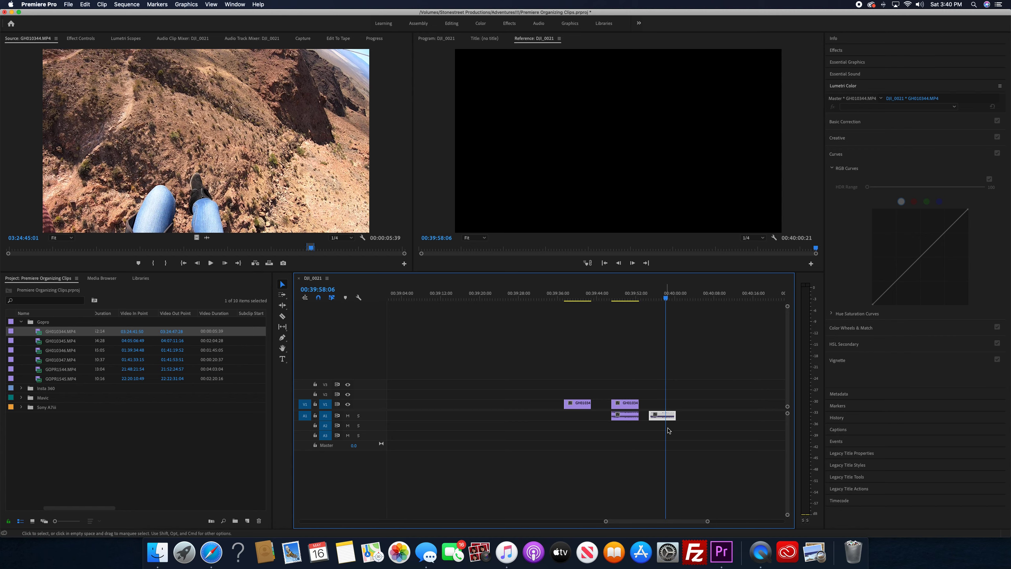
Delete the full, video-only and audio-only excerpts of GH010344.MP4 placed after the Gopro clips
left_click_drag(703, 393, 558, 426)
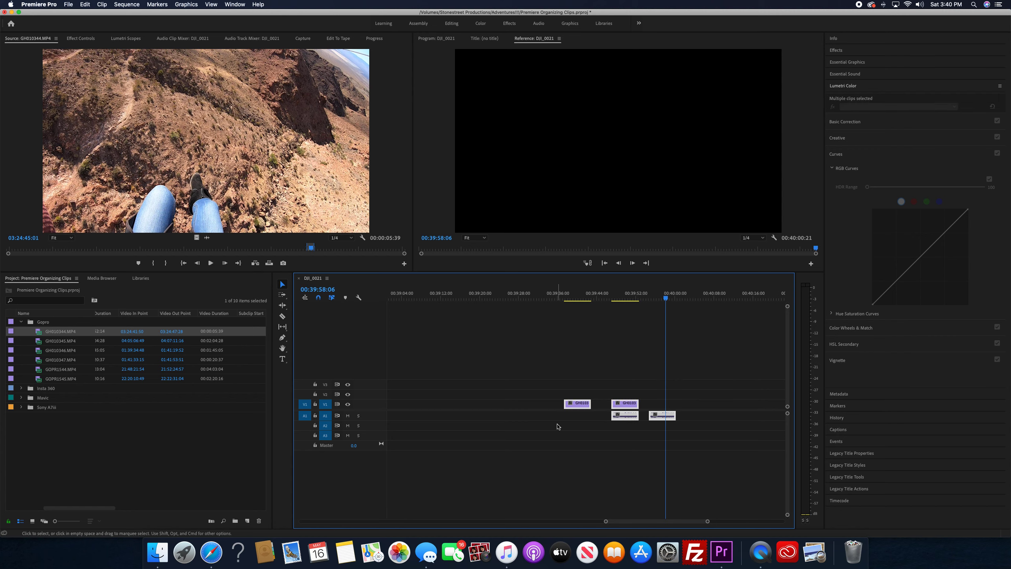
key("Delete")
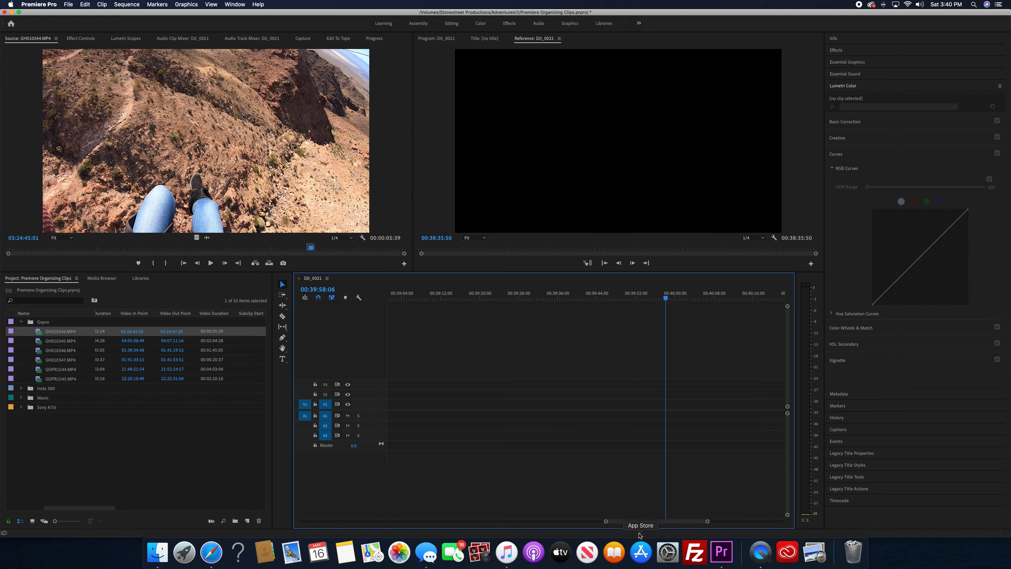
left_click_drag(633, 524, 743, 510)
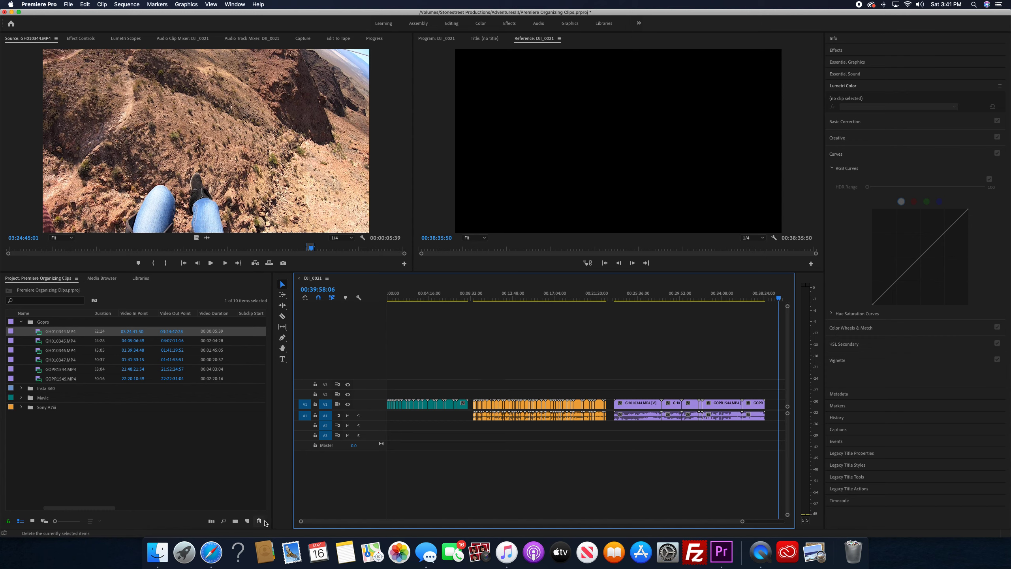
Create a new sequence named Final Edit with the DV - NTSC Standard 48kHz preset
left_click(247, 522)
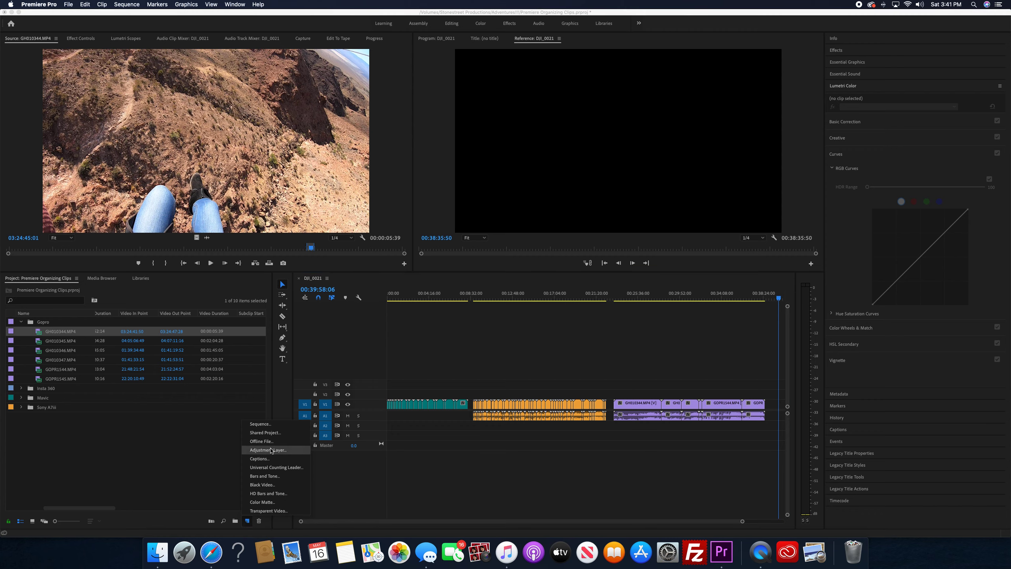
left_click(260, 425)
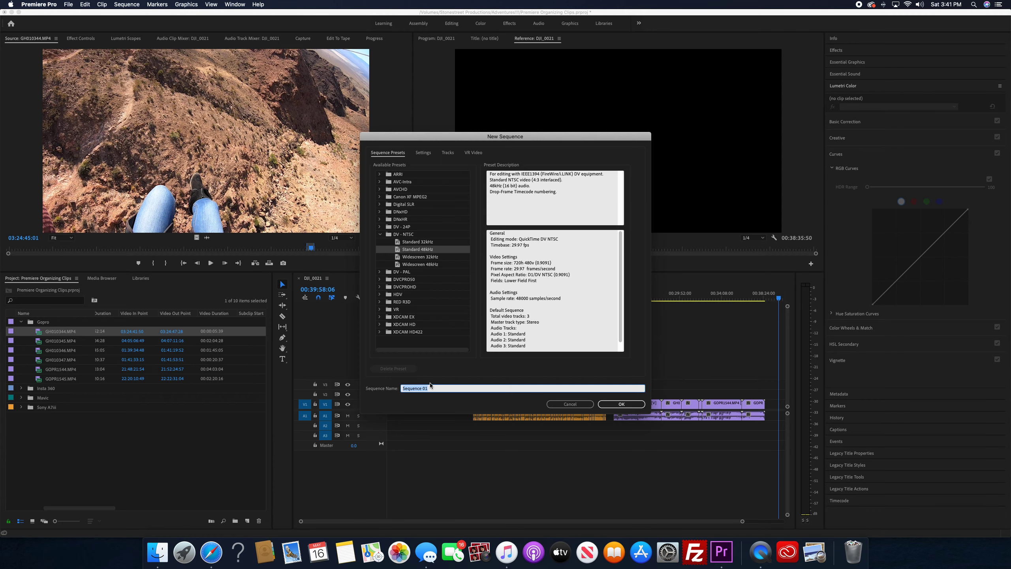
type("Final Edit")
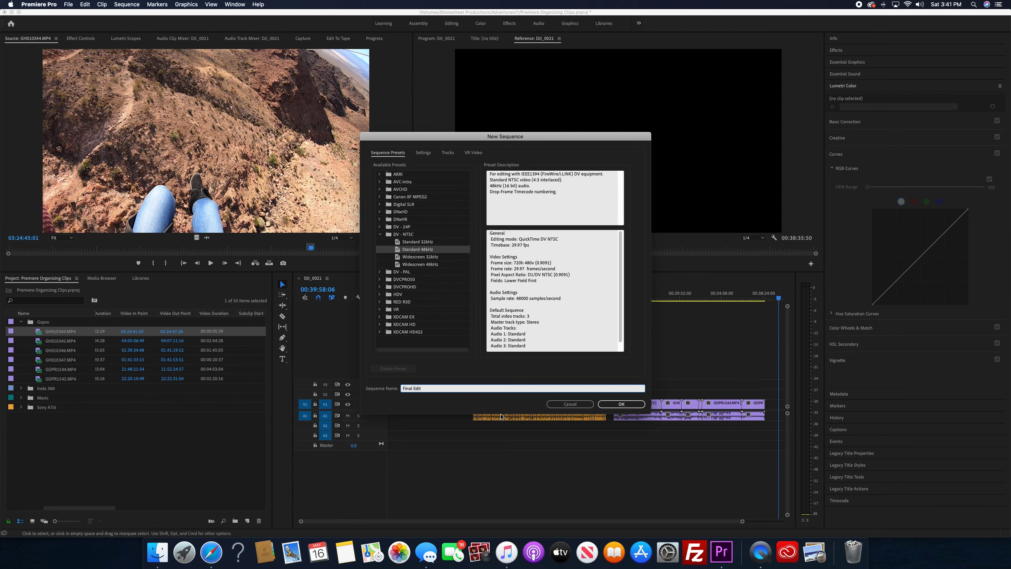
left_click(619, 405)
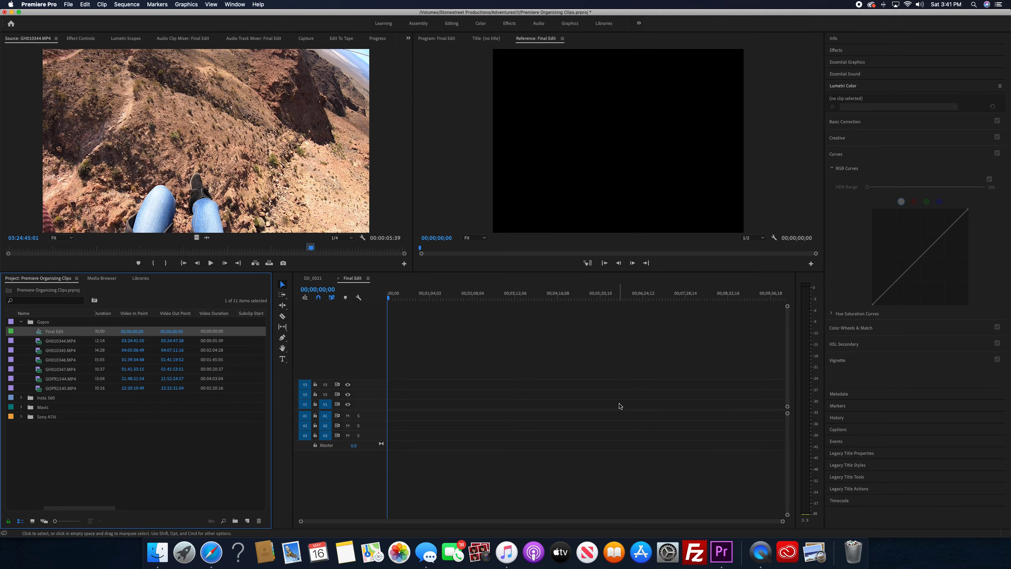
Copy a Mavic clip from DJI_0021 to the start of Final Edit, changing the sequence settings to match the clip
left_click(313, 278)
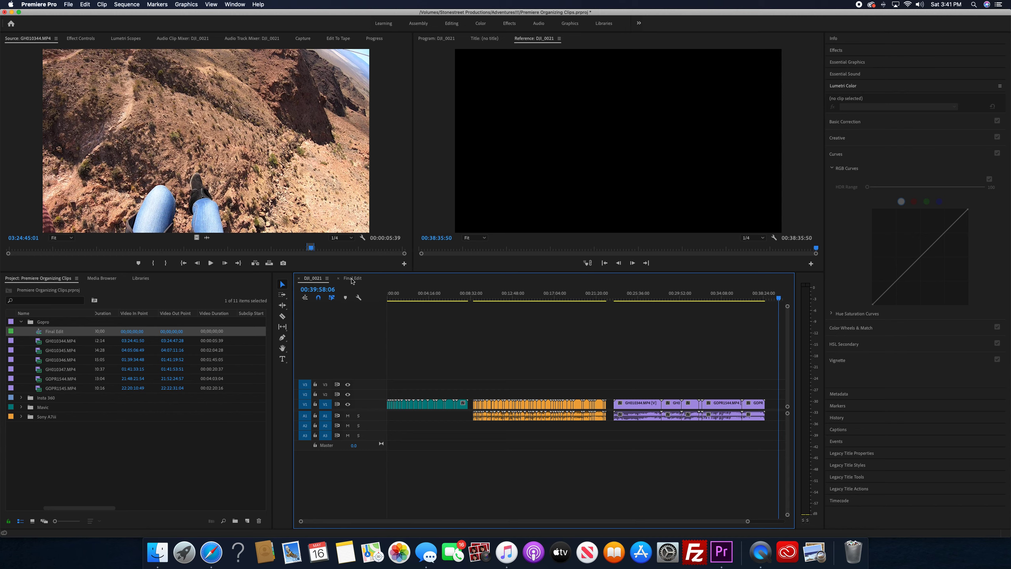
left_click(353, 278)
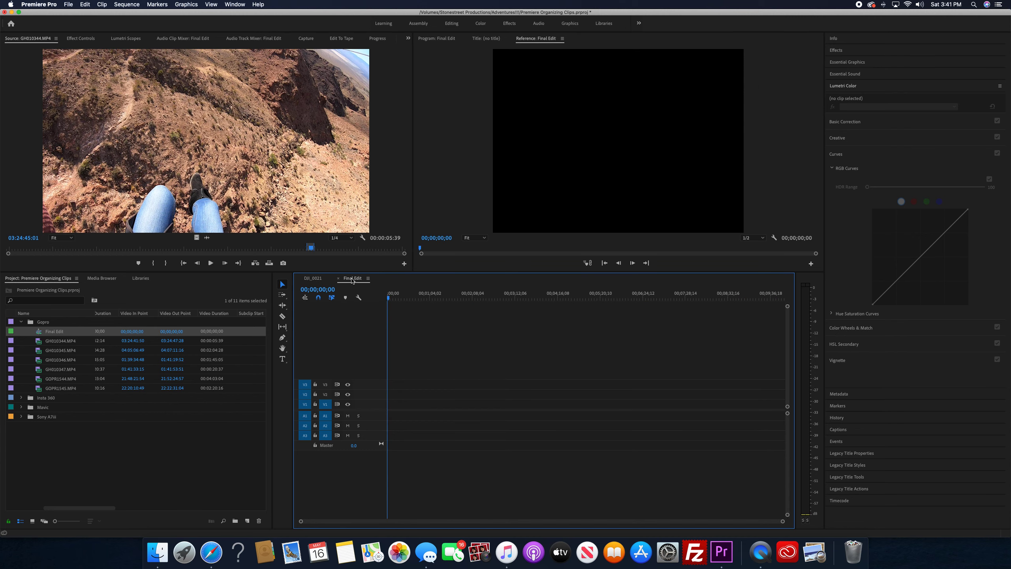
left_click(316, 280)
left_click_drag(390, 295, 413, 303)
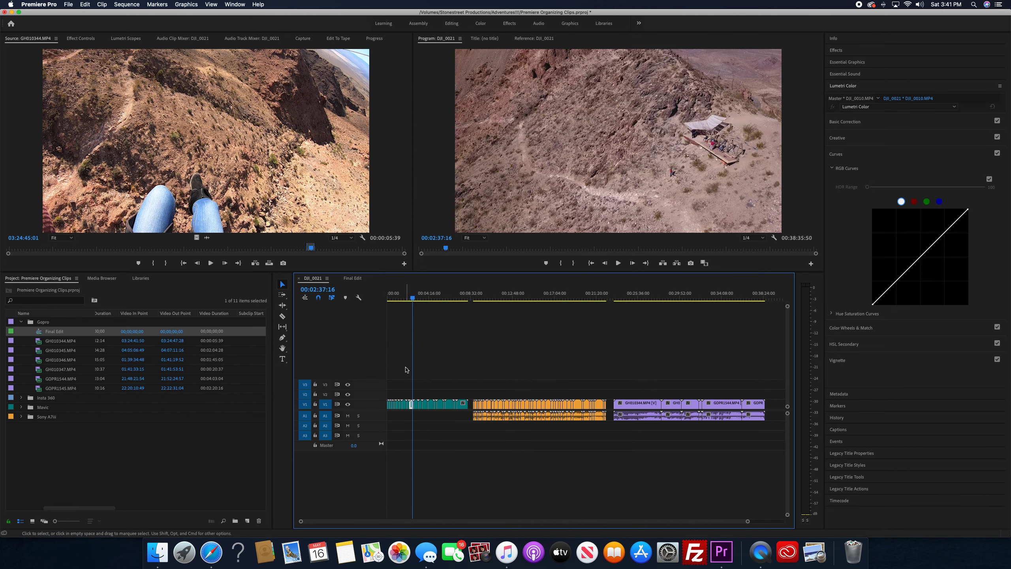
mouse_move(411, 406)
left_mouse_down()
mouse_move(407, 360)
mouse_move(351, 279)
mouse_move(410, 376)
mouse_move(397, 409)
left_mouse_up()
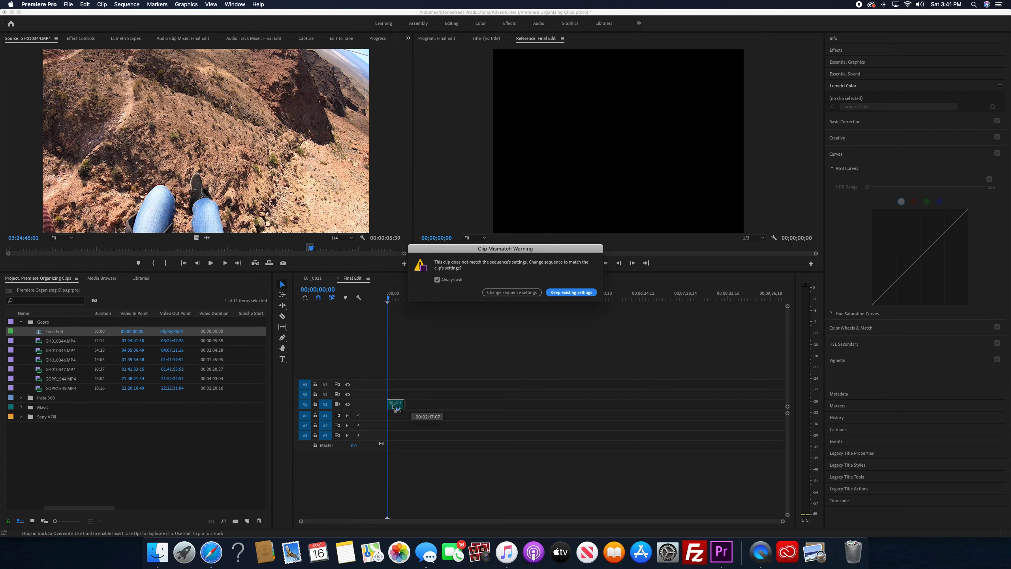
left_click(509, 293)
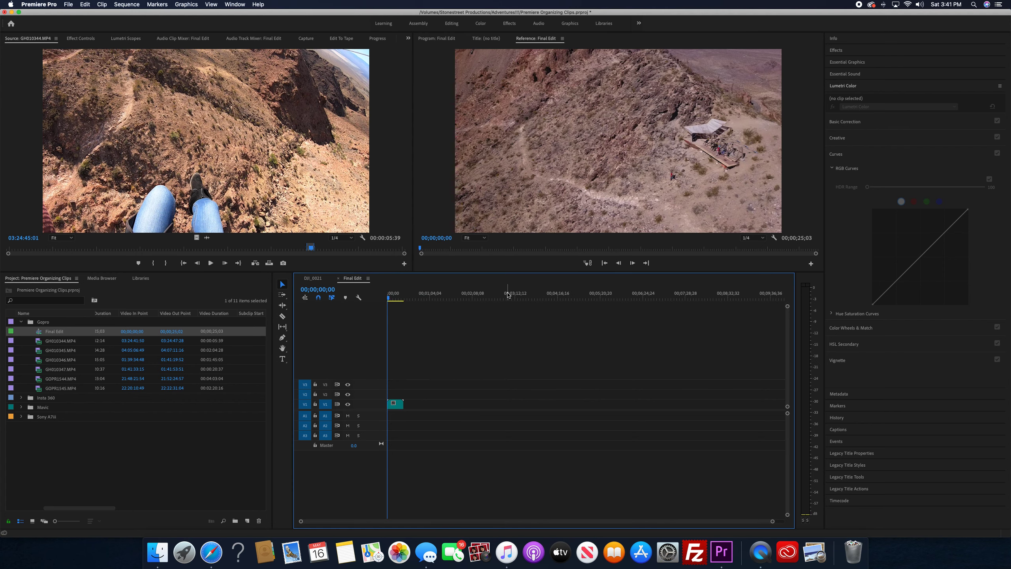
Delete the Mavic clip from the Final Edit sequence and return to the DJI_0021 sequence
left_click(396, 406)
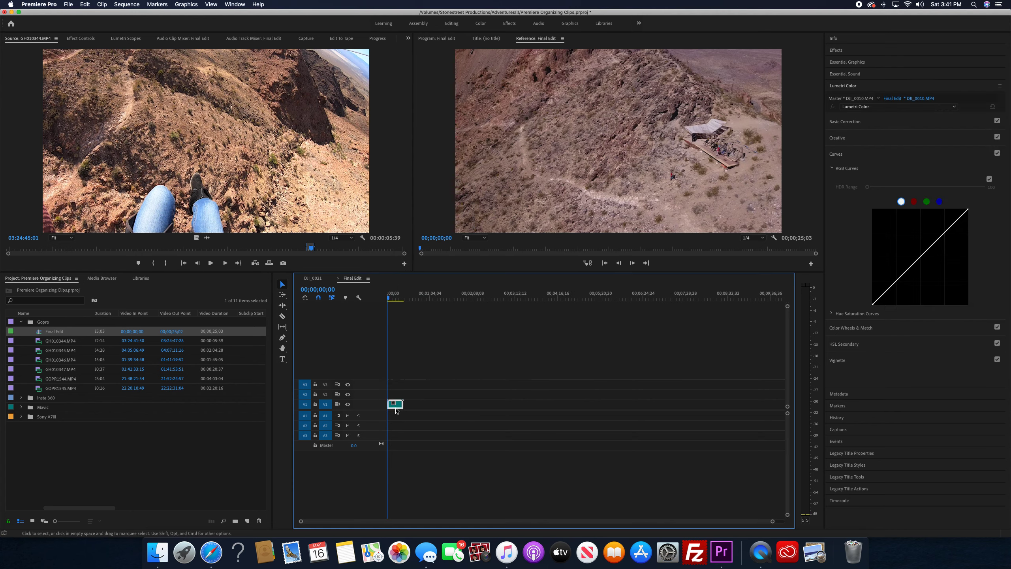
key("Delete")
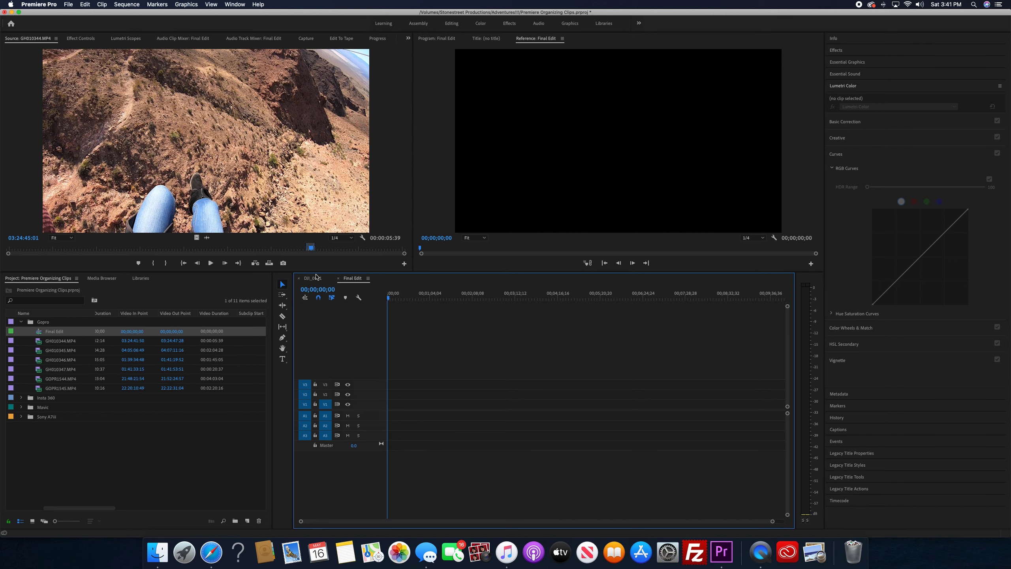
left_click(313, 278)
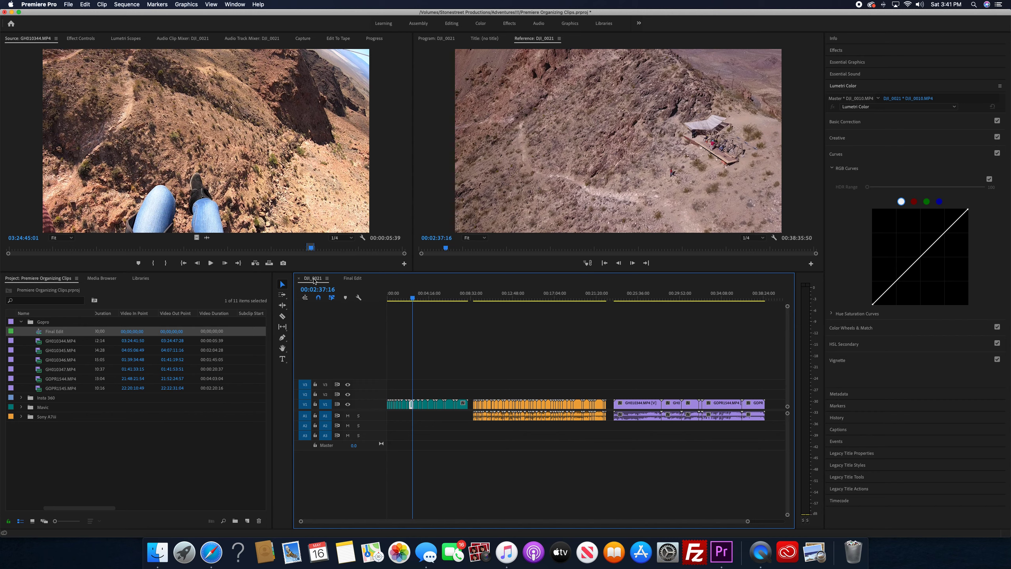
Dock the DJI_0021 timeline below the Final Edit timeline so both sequences show at once
left_click(353, 278)
left_click(315, 278)
left_click_drag(318, 289, 335, 518)
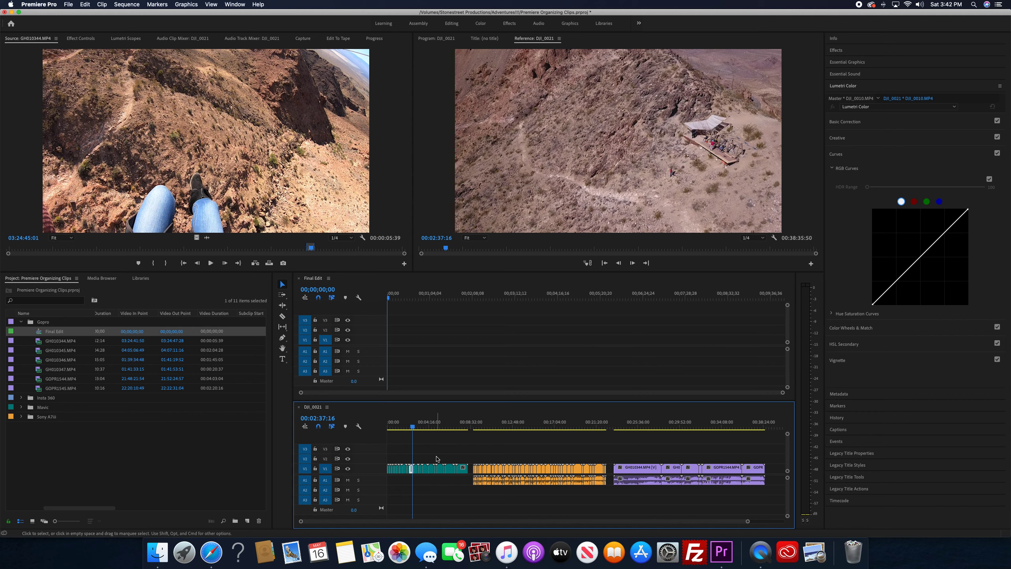
Collapse the Gopro bin and scrub through the Mavic section of the DJI_0021 sequence
left_click_drag(399, 430, 410, 429)
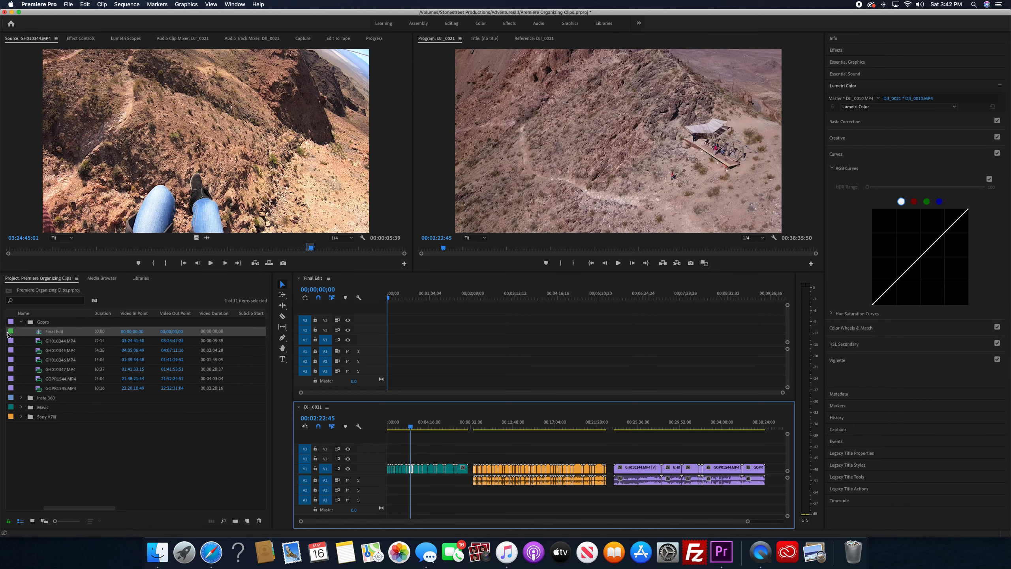
left_click(21, 322)
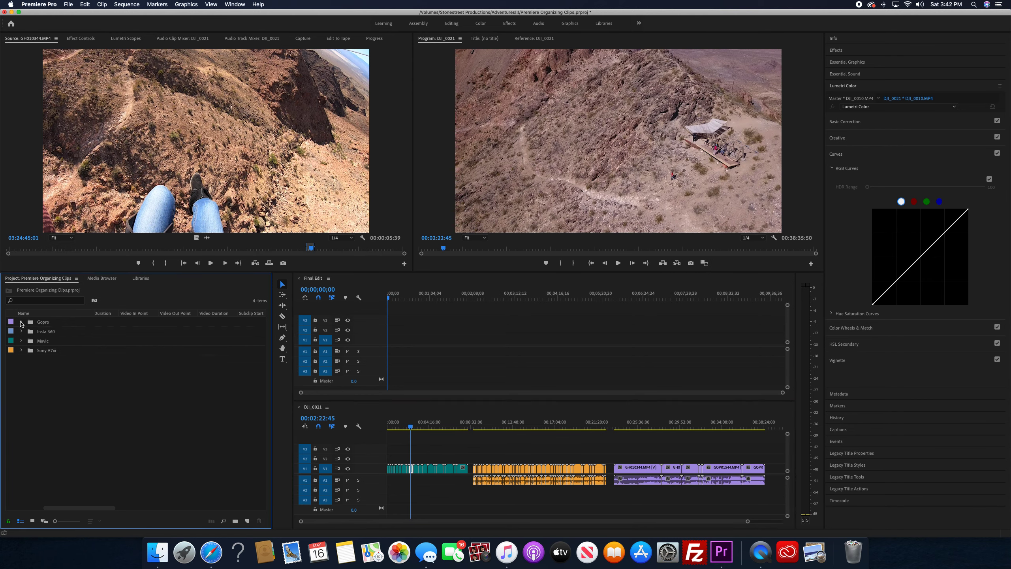
left_click_drag(414, 428, 427, 432)
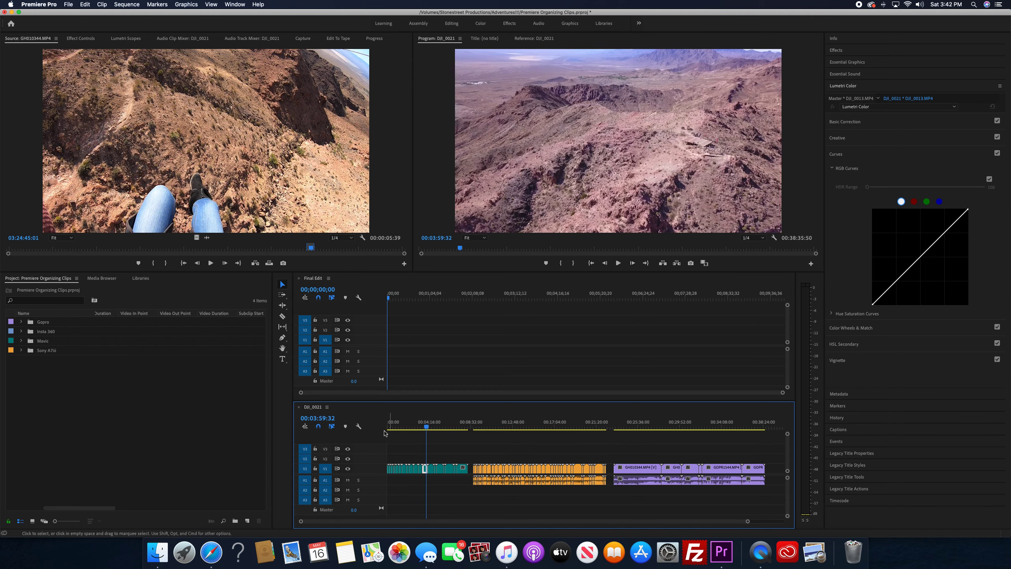
Copy the Sony clip at 00:10:19:23 in DJI_0021 to the start of Final Edit and play it
left_click_drag(392, 430, 487, 436)
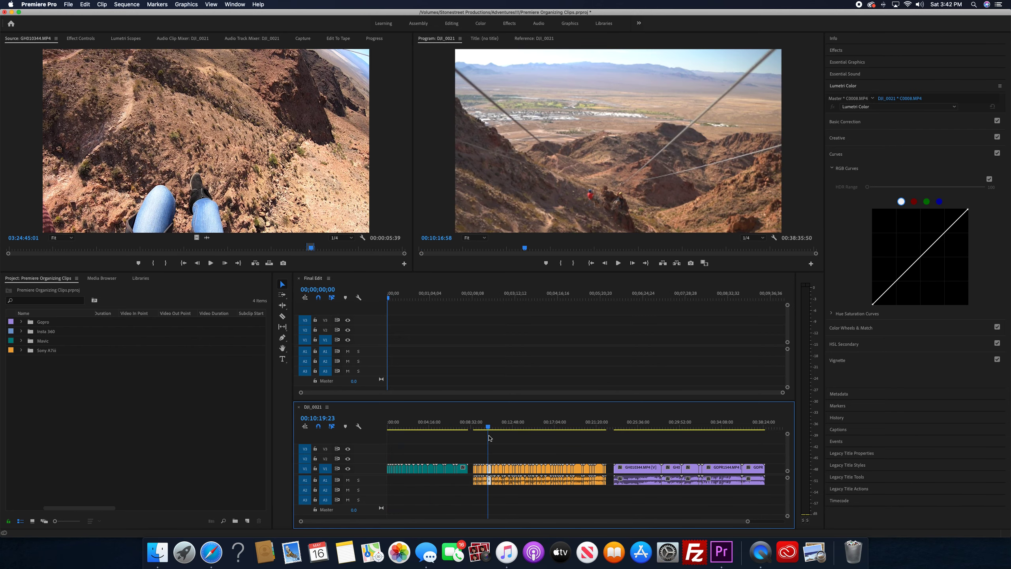
left_click_drag(489, 438, 490, 438)
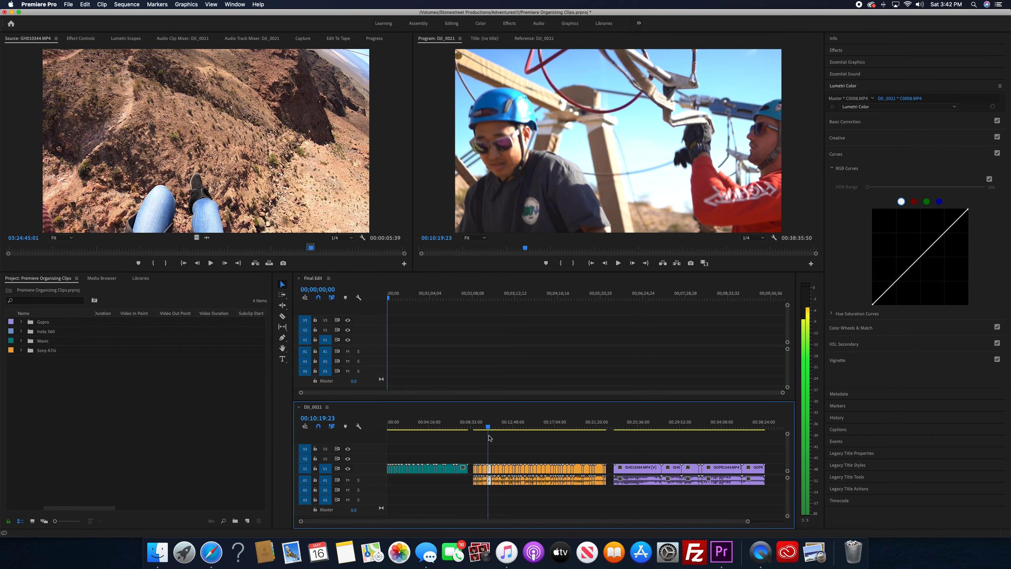
left_click_drag(489, 467, 398, 343)
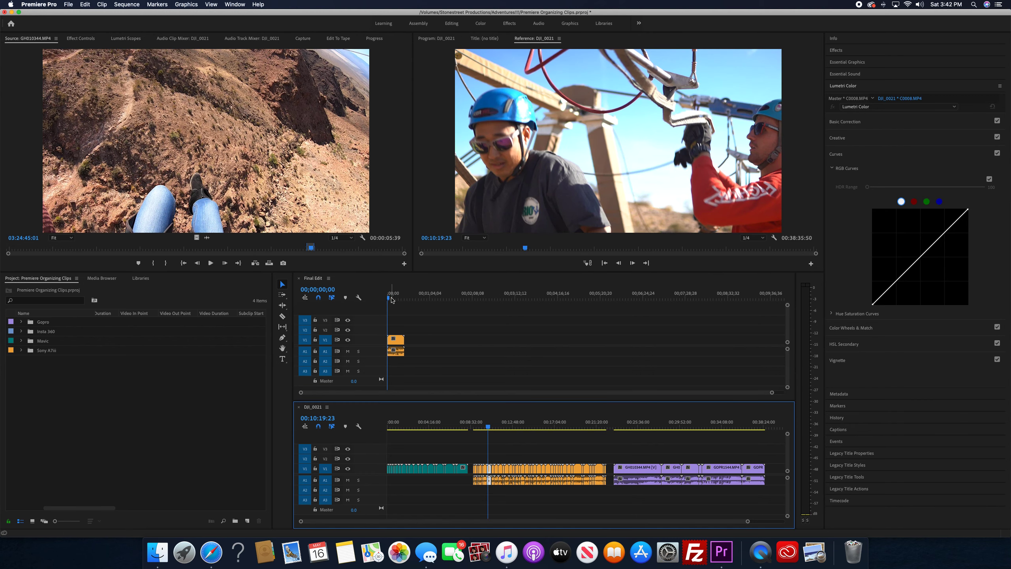
left_click(390, 299)
key("space")
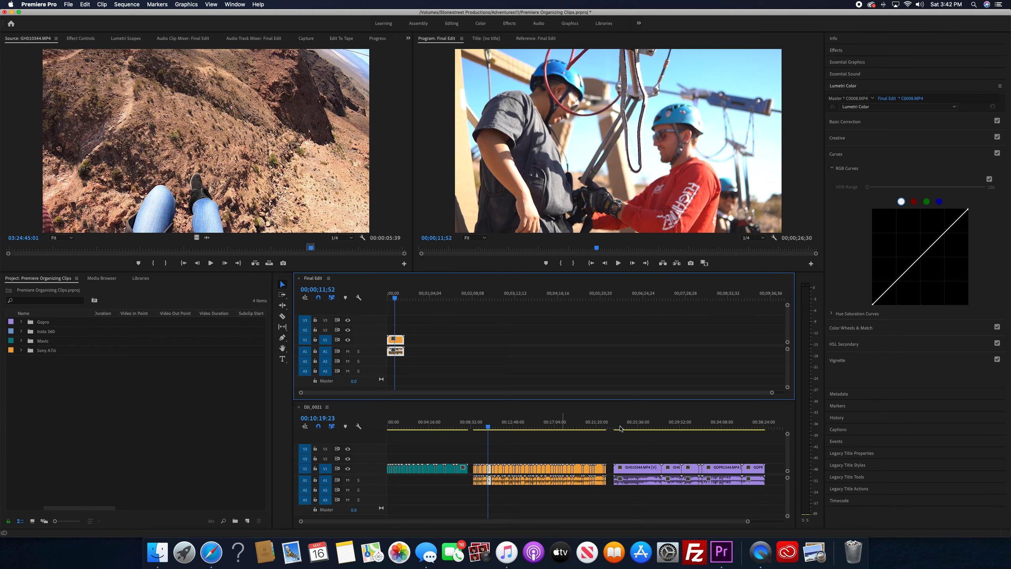
Copy the Gopro clip at 00:28:45:06 in DJI_0021 to Final Edit, directly after the Sony clip
left_click_drag(619, 428, 669, 429)
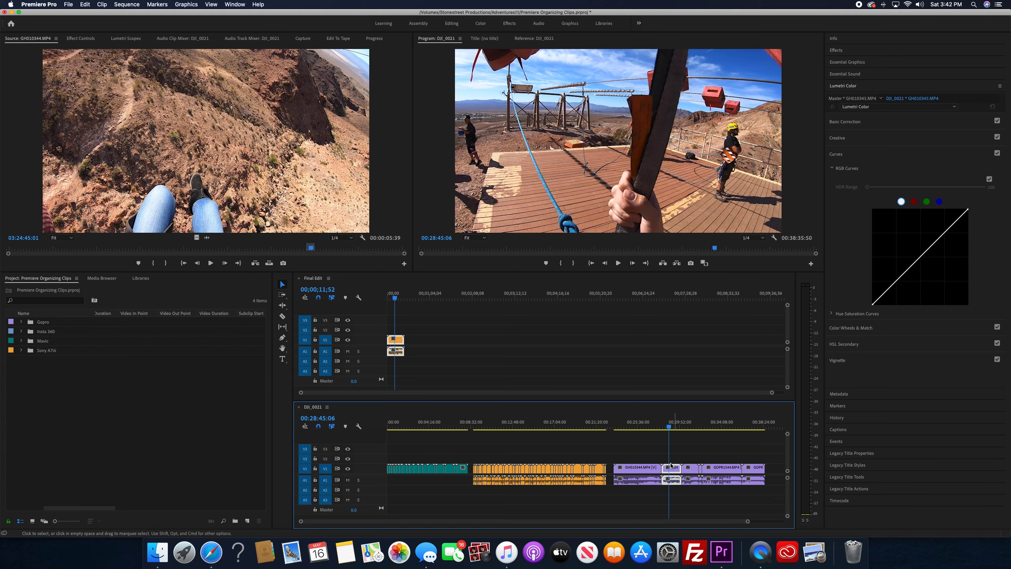
left_click_drag(671, 466, 481, 342)
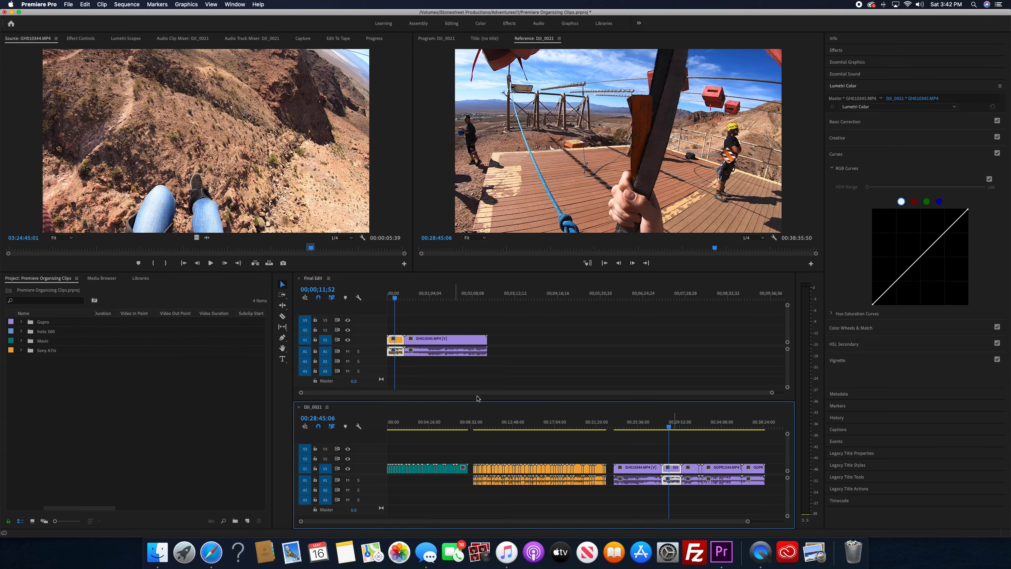
Copy the Mavic clip at 00:03:35:20 in DJI_0021 to Final Edit directly after the Gopro clip, and play Final Edit from its start
left_click_drag(408, 428, 423, 428)
left_click_drag(425, 468, 506, 350)
key("Home")
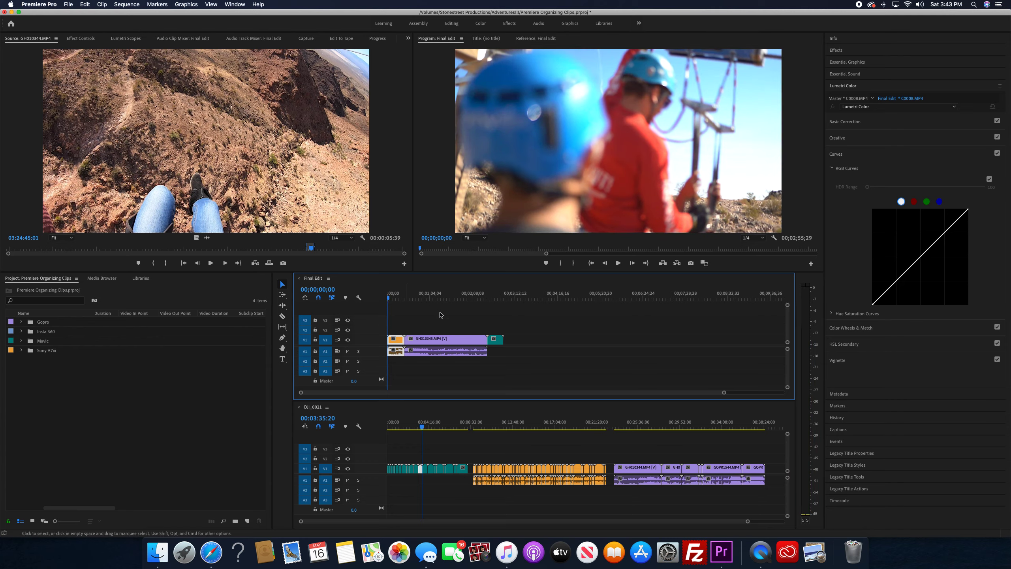
key("space")
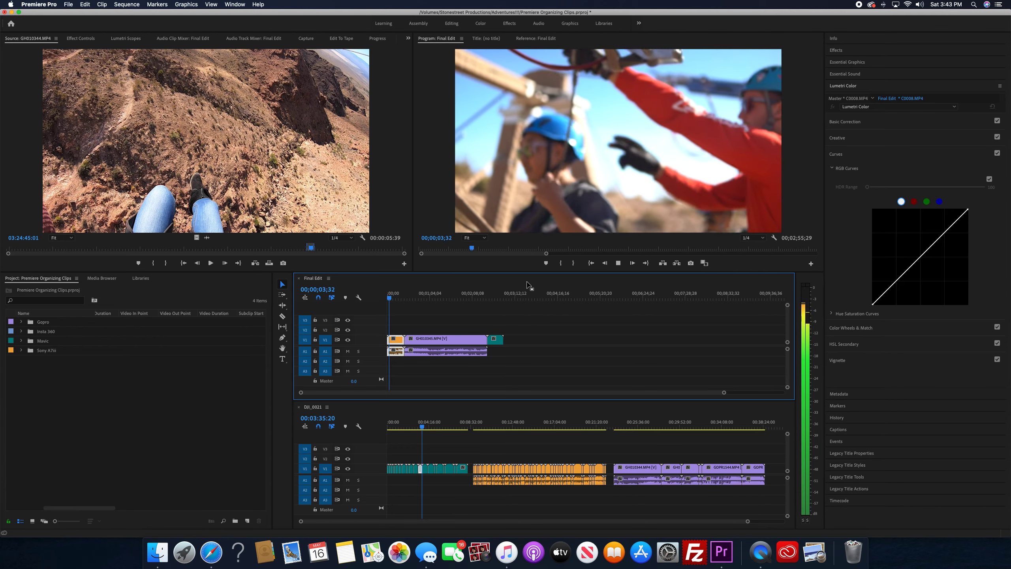
Delete the Gopro clip from Final Edit and close the gap it leaves between the Sony and Mavic clips
left_click_drag(400, 299, 419, 299)
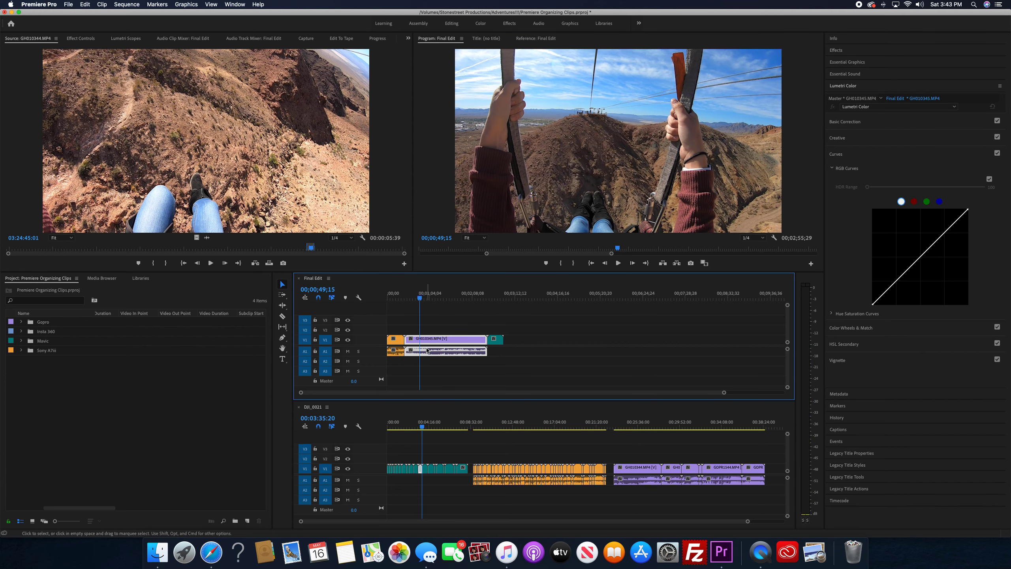
left_click(430, 332)
left_click(432, 342)
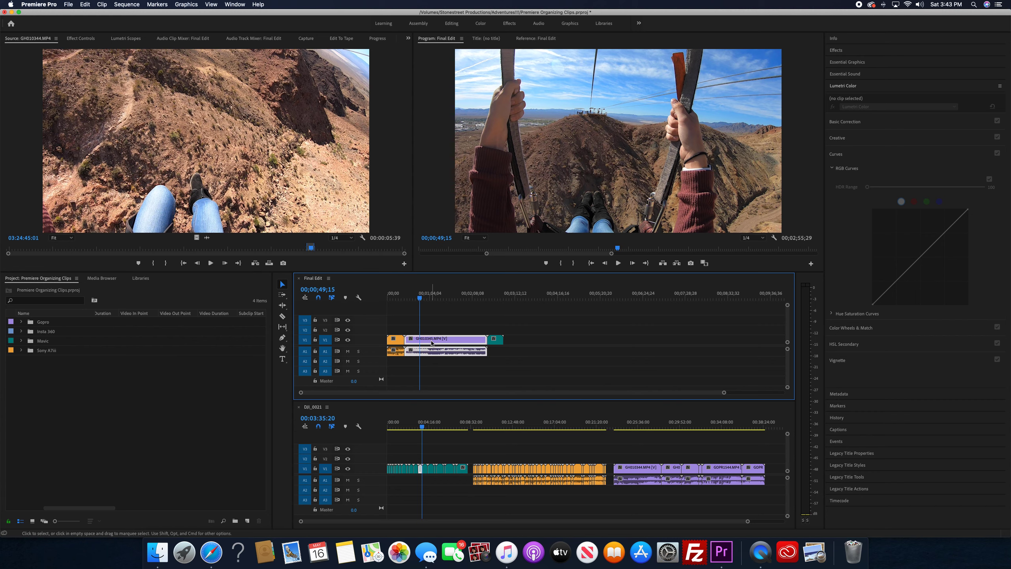
key("Delete")
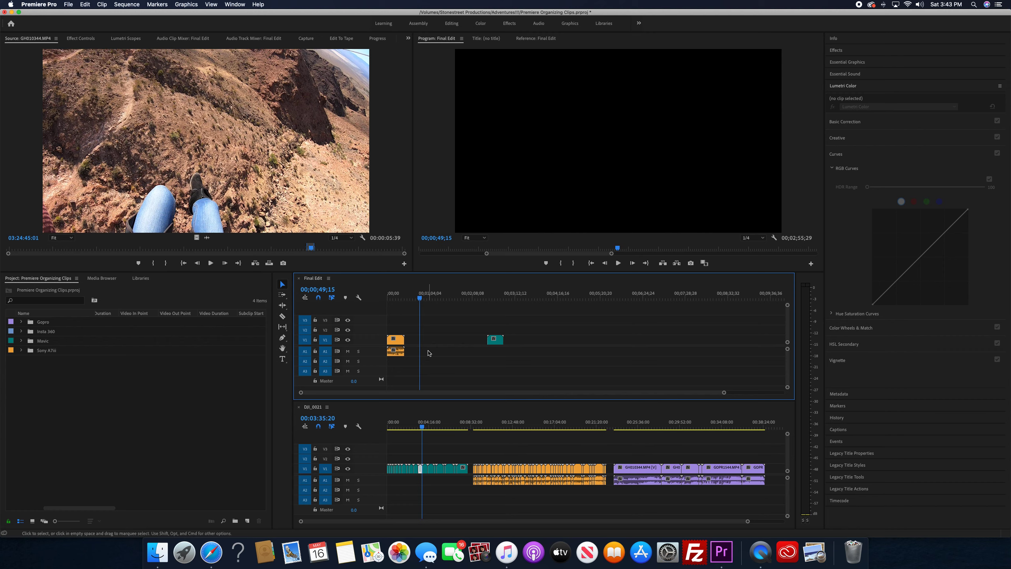
left_click(434, 343)
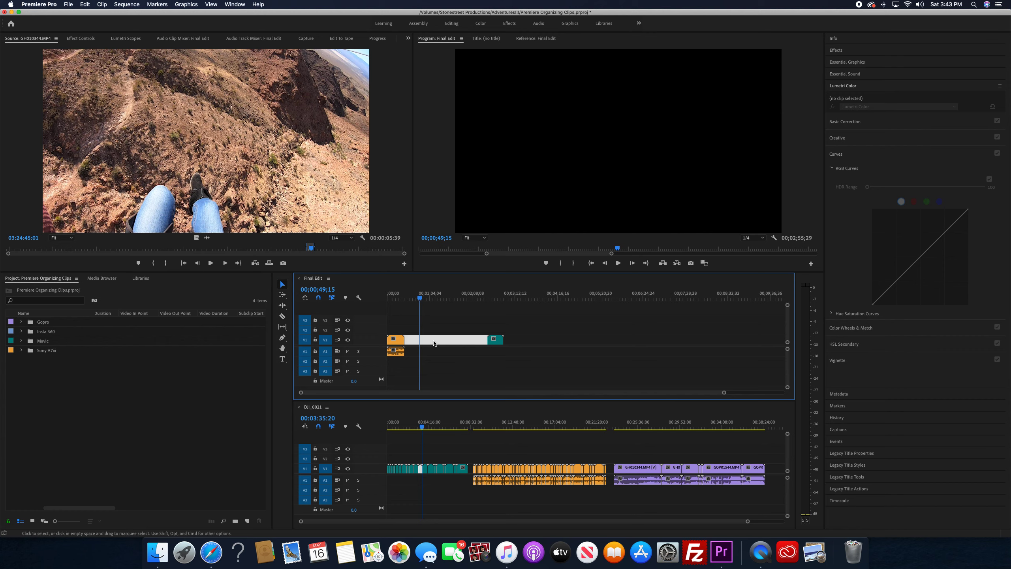
key("BackSpace")
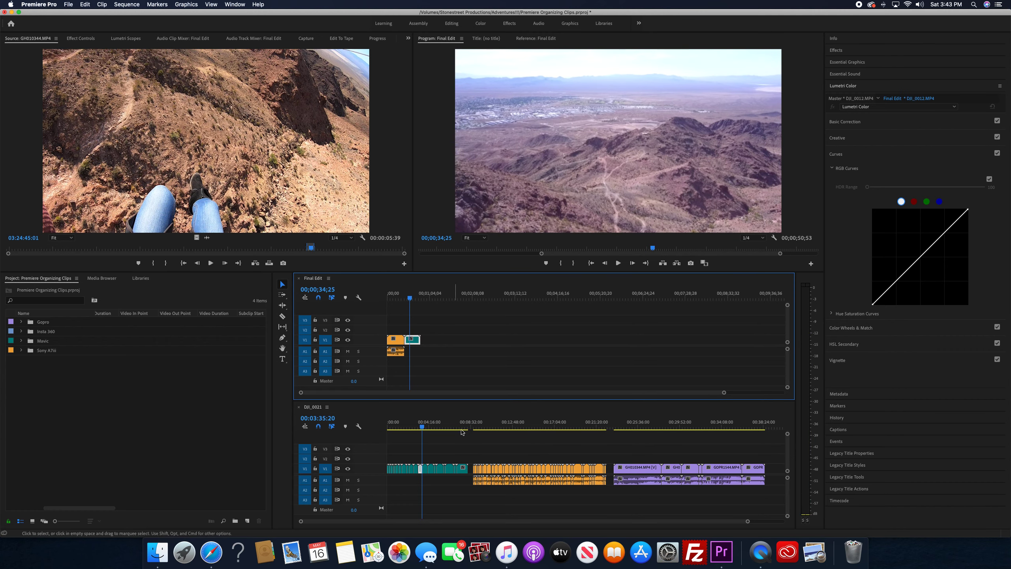
Copy the Sony clip at 00:10:46:00 and the Mavic clip at about 00:04:28 in DJI_0021, in that order, to the end of Final Edit
left_click_drag(476, 426, 494, 433)
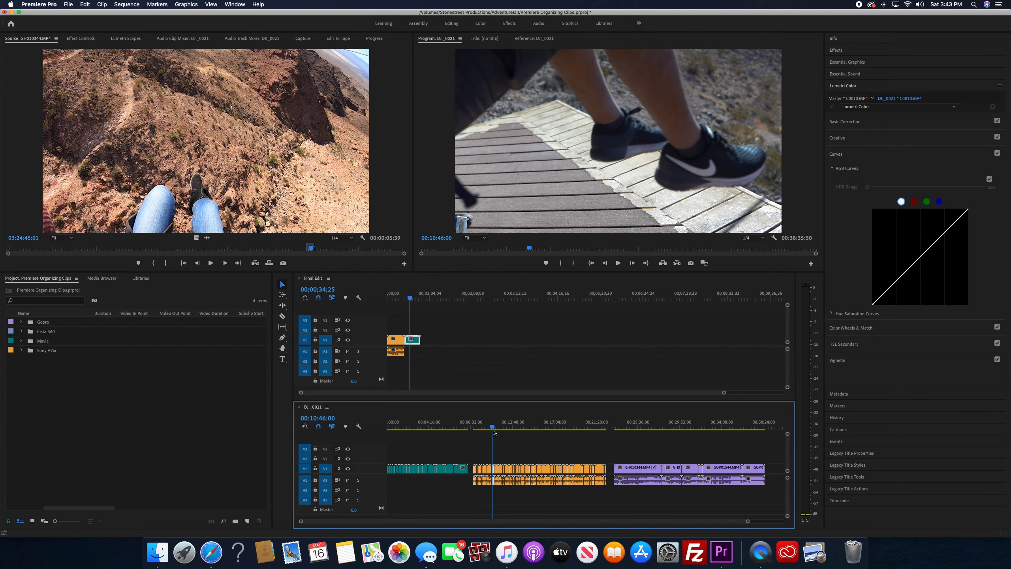
left_click_drag(493, 479, 425, 352)
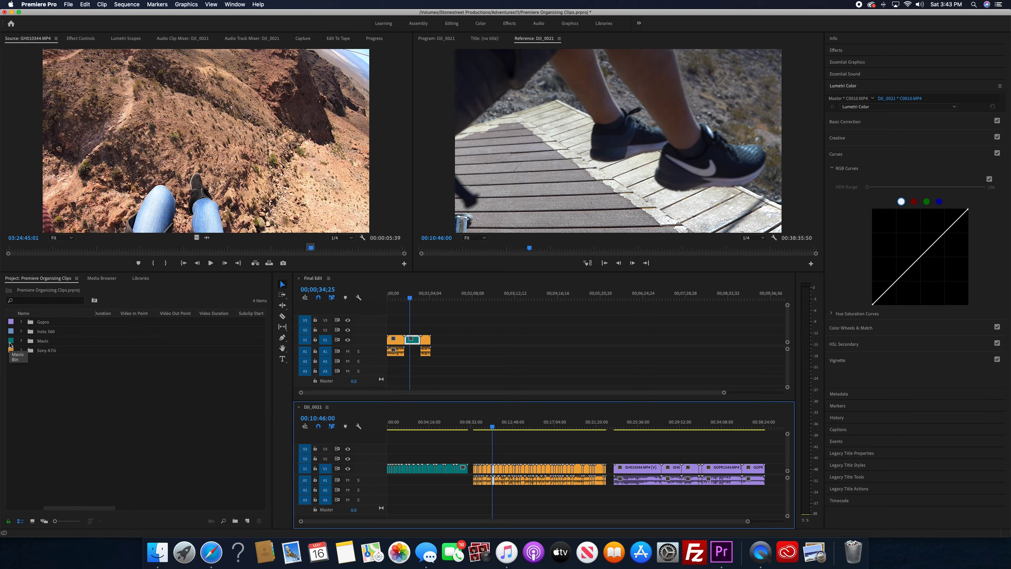
left_click_drag(399, 427, 433, 432)
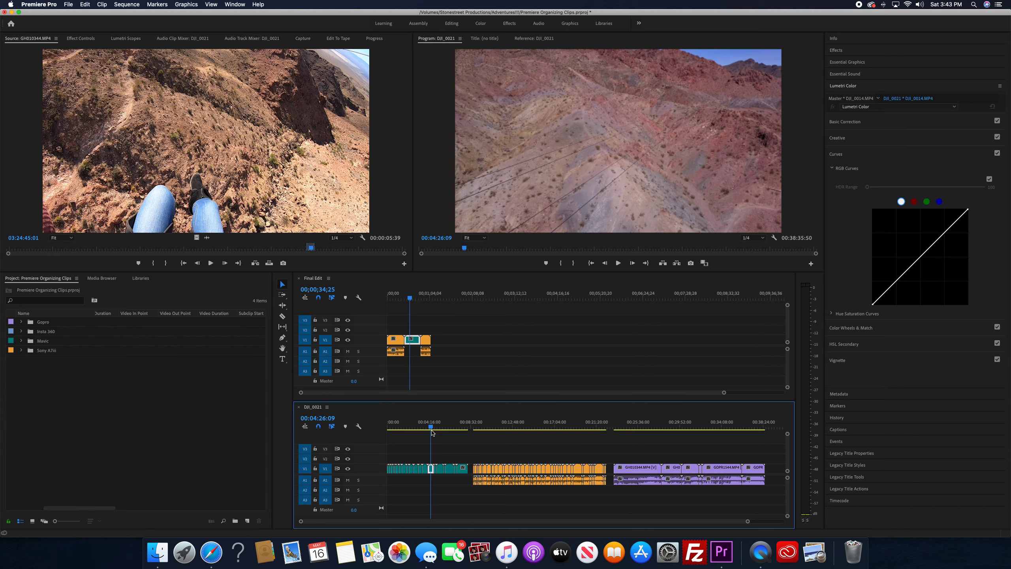
left_click_drag(433, 470, 448, 346)
Scrub the opening Sony clip in Final Edit and briefly look through the contents of the Gopro bin
left_click(390, 299)
left_click_drag(389, 299, 394, 300)
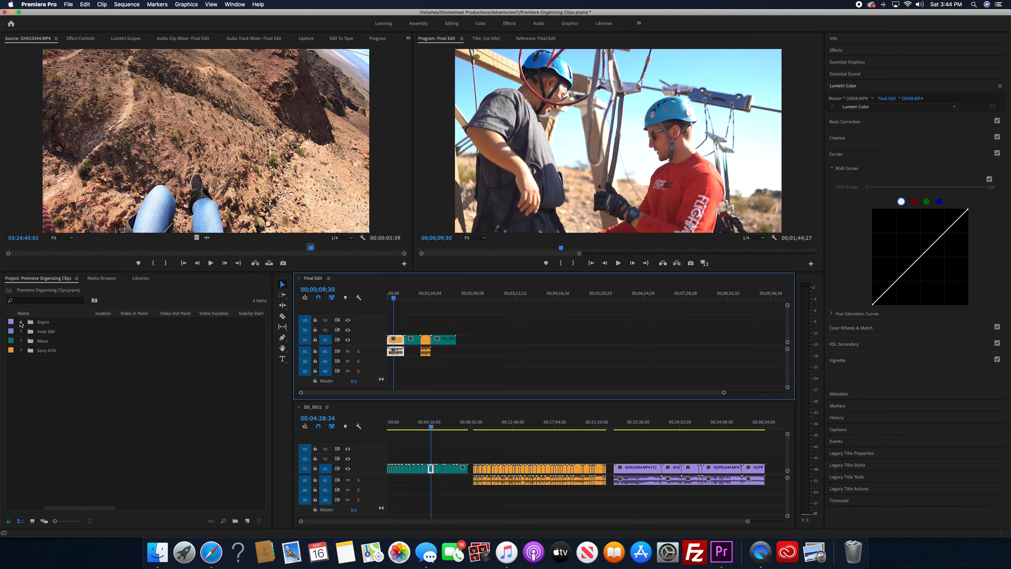
left_click(21, 322)
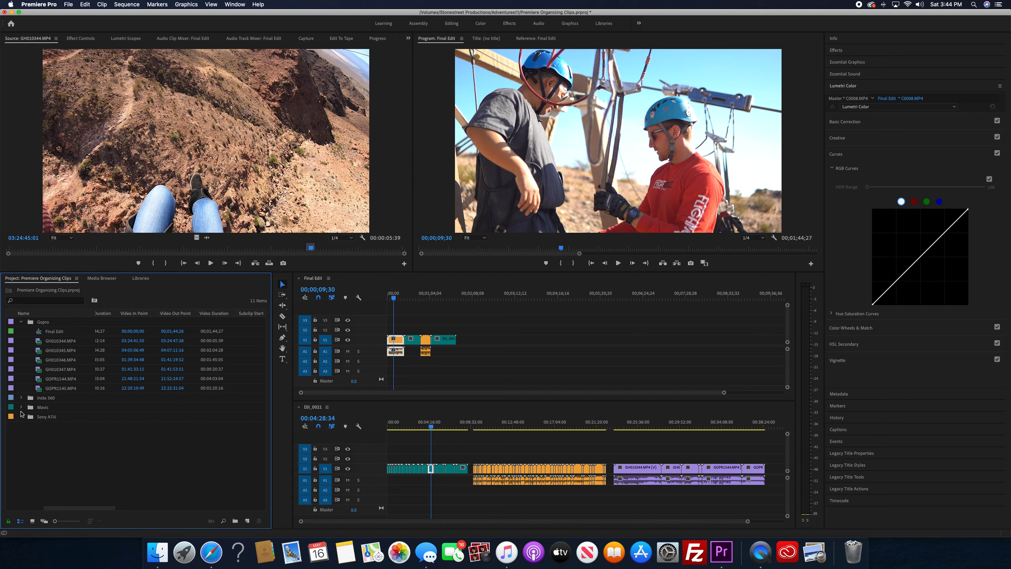
left_click(21, 322)
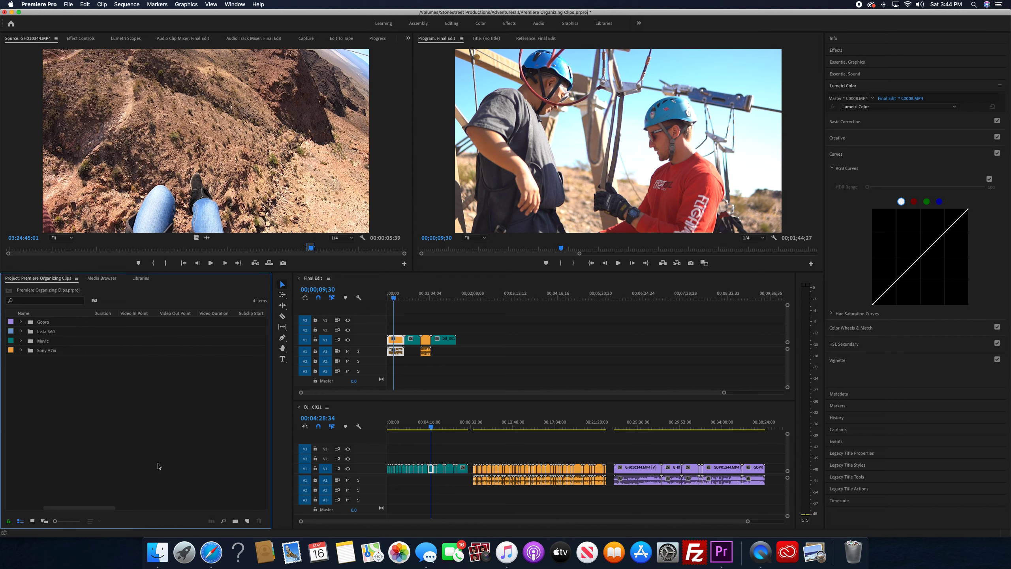